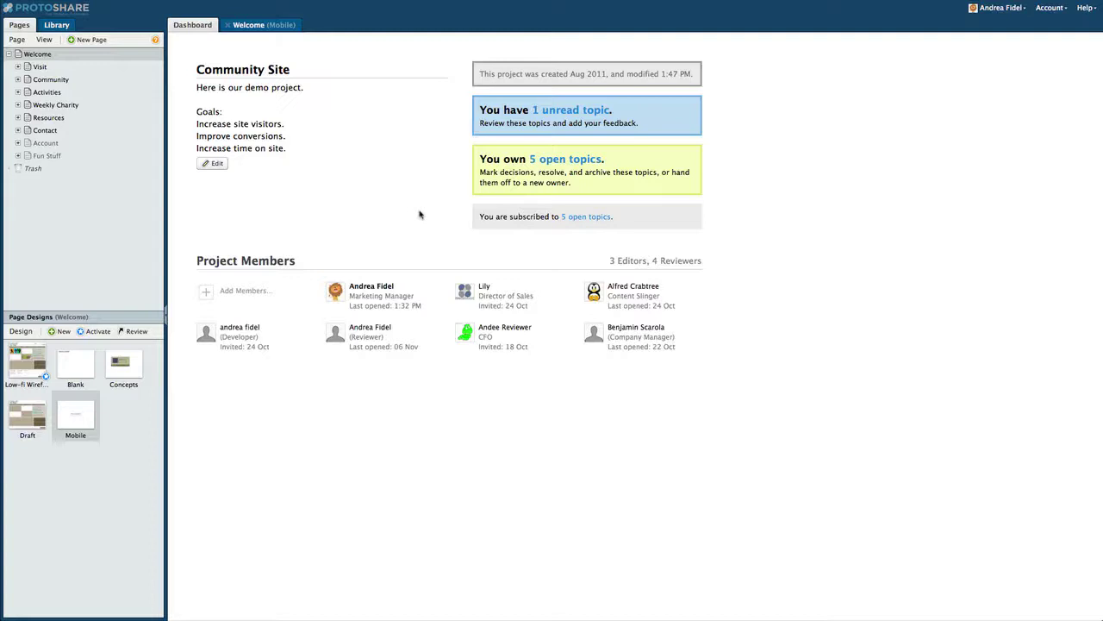
On the Welcome (Mobile) page, give the QUOTE OF THE DAY text box a solid 2px border.
left_click(263, 23)
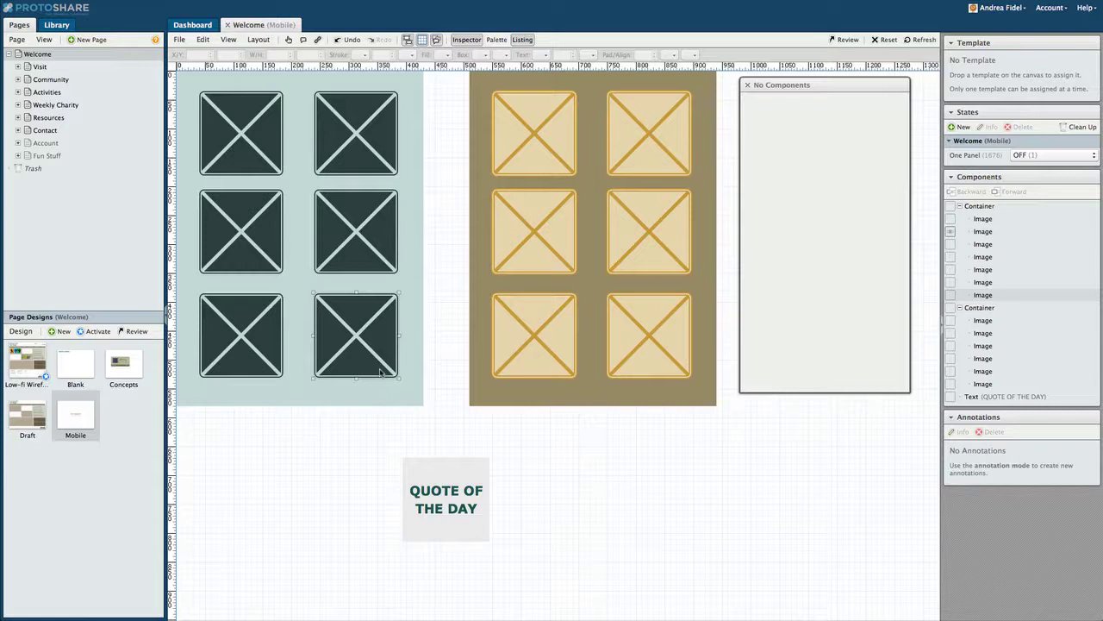
left_click(425, 492)
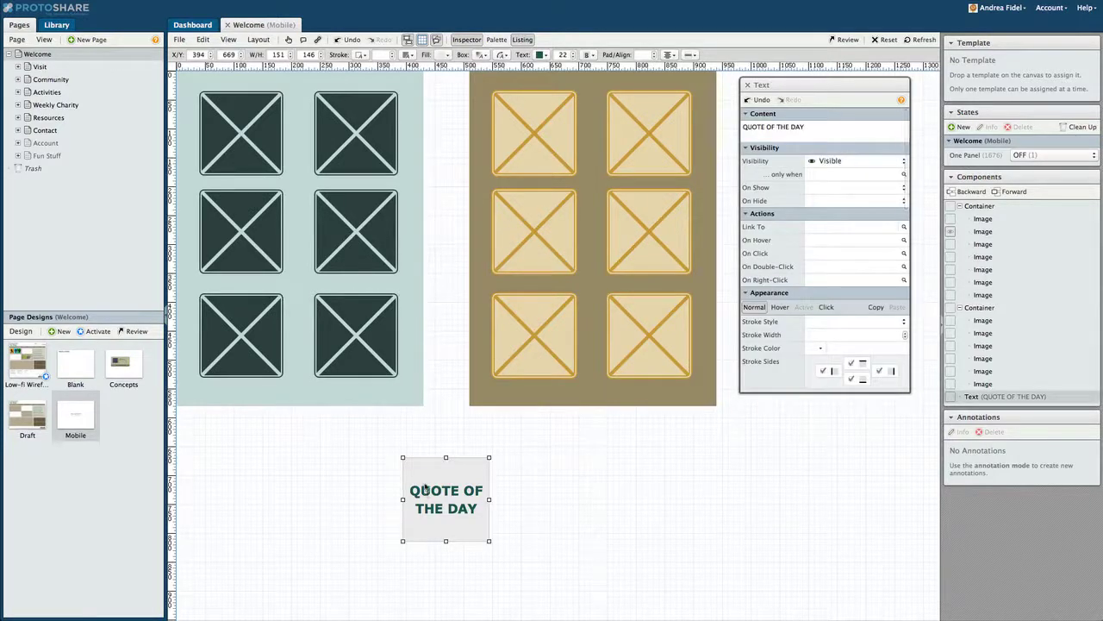
left_click(362, 55)
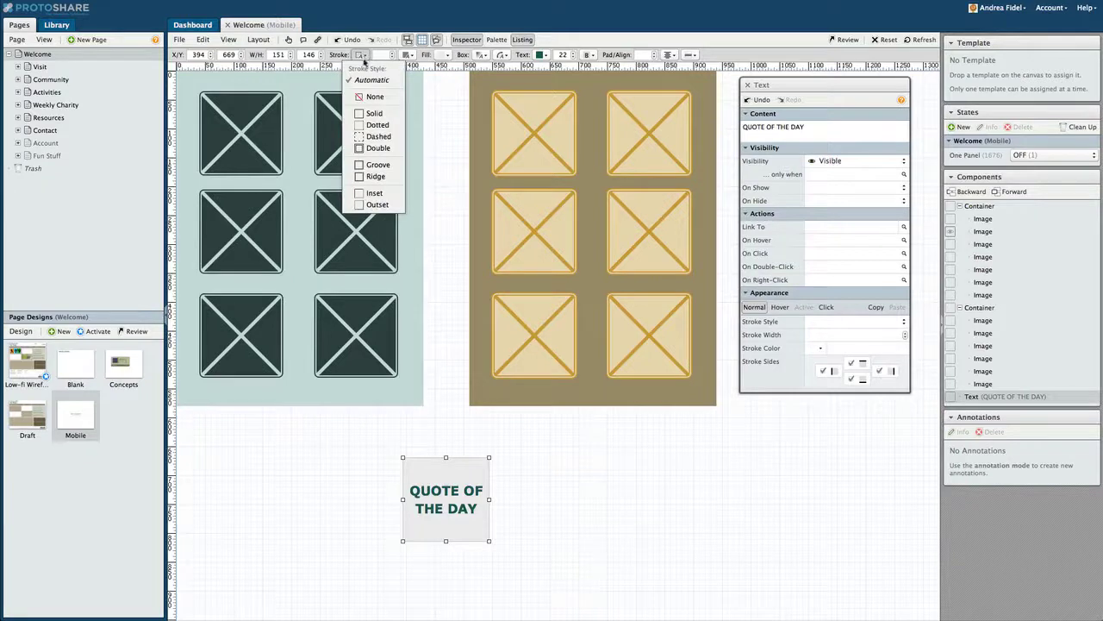
left_click(369, 114)
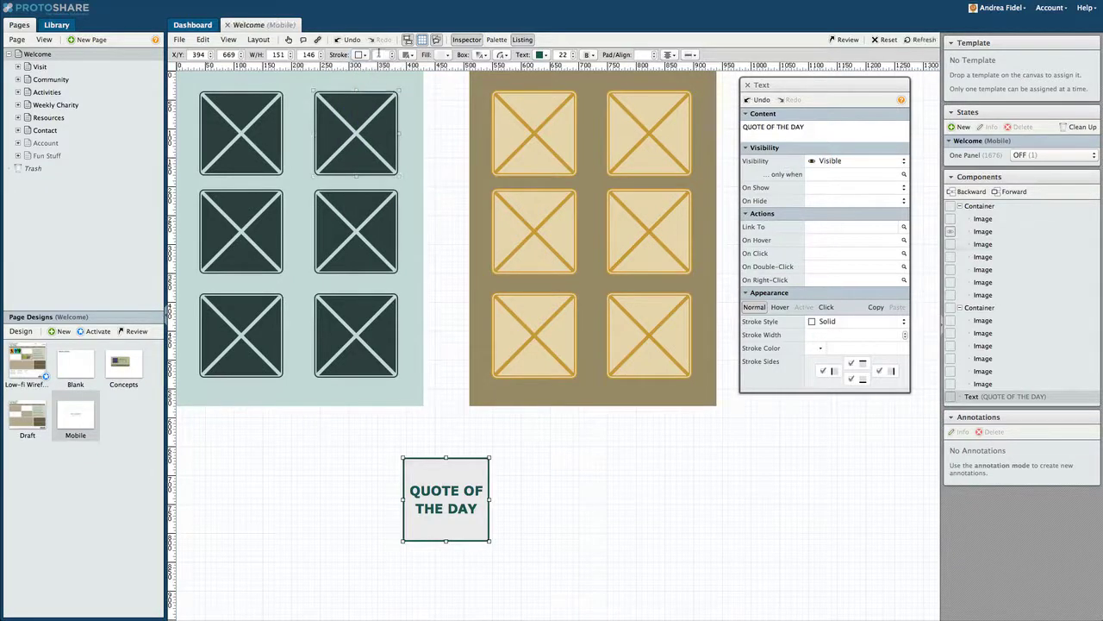
type("2")
Colour the border #145151, set rounding 5, and move the tile over the left screen's top-right image.
left_click(409, 55)
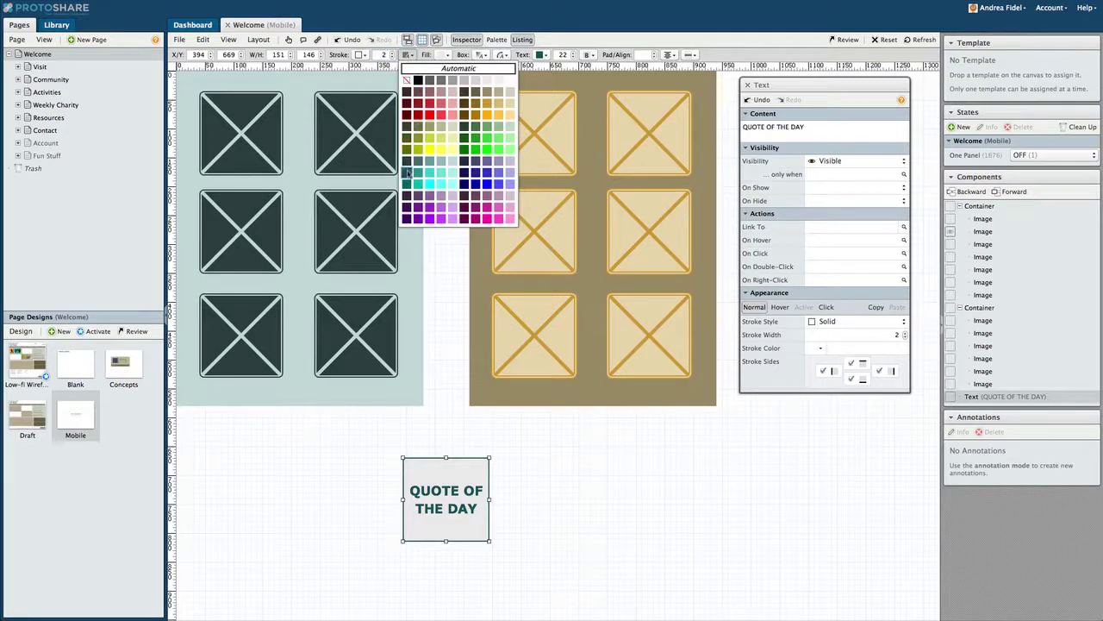
left_click(409, 173)
left_click(502, 55)
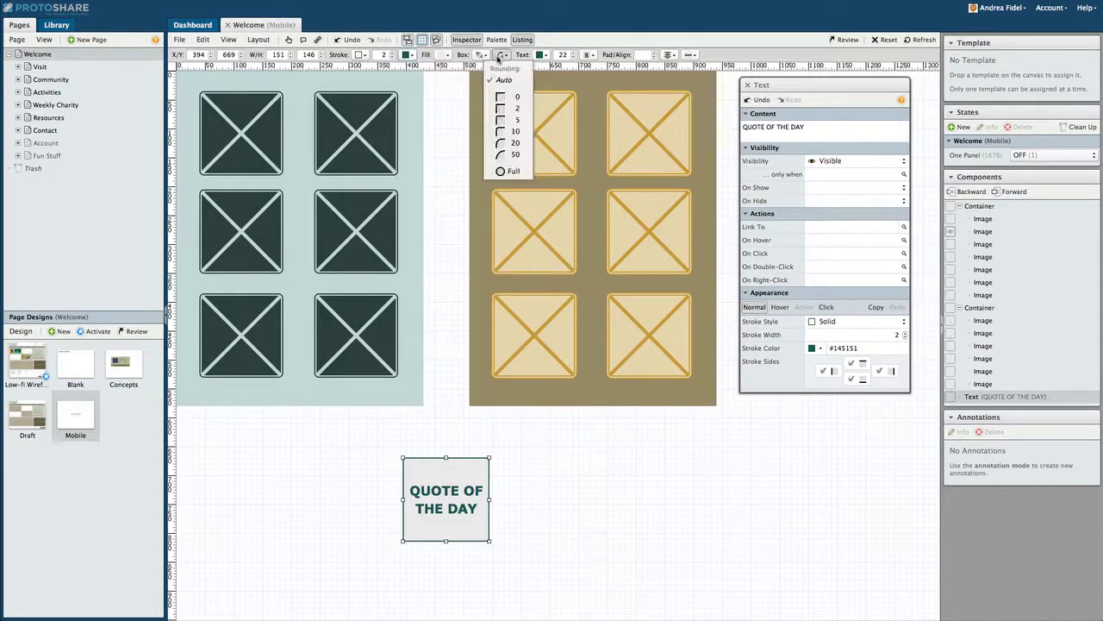
left_click(514, 121)
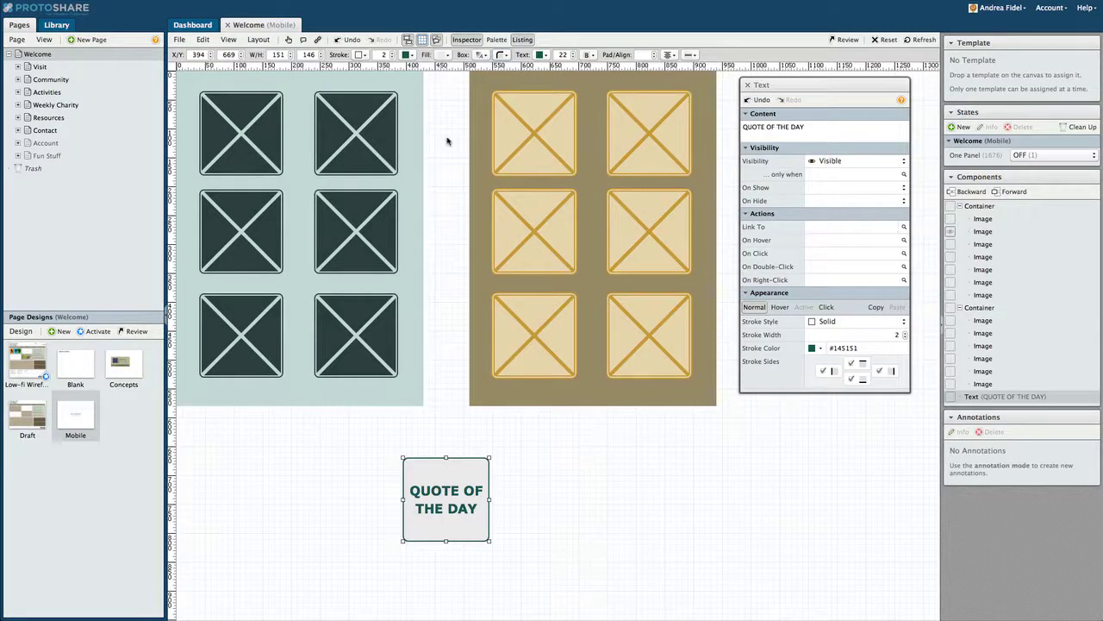
mouse_move(440, 498)
left_mouse_down()
mouse_move(391, 245)
mouse_move(353, 134)
left_mouse_up()
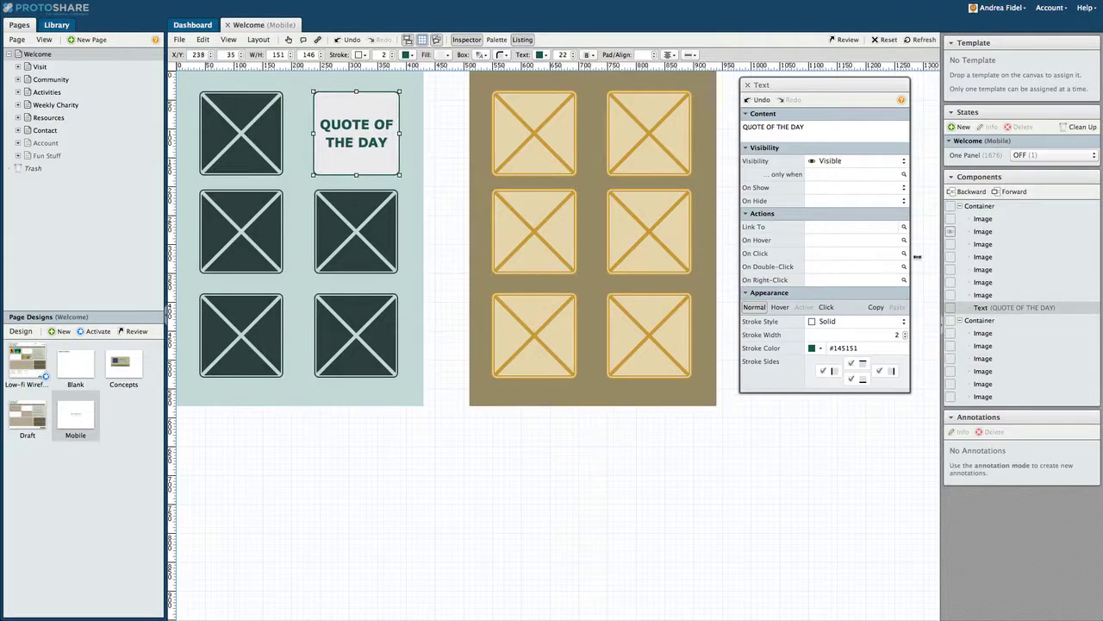
Create a new page state named Two Panel.
left_click(962, 127)
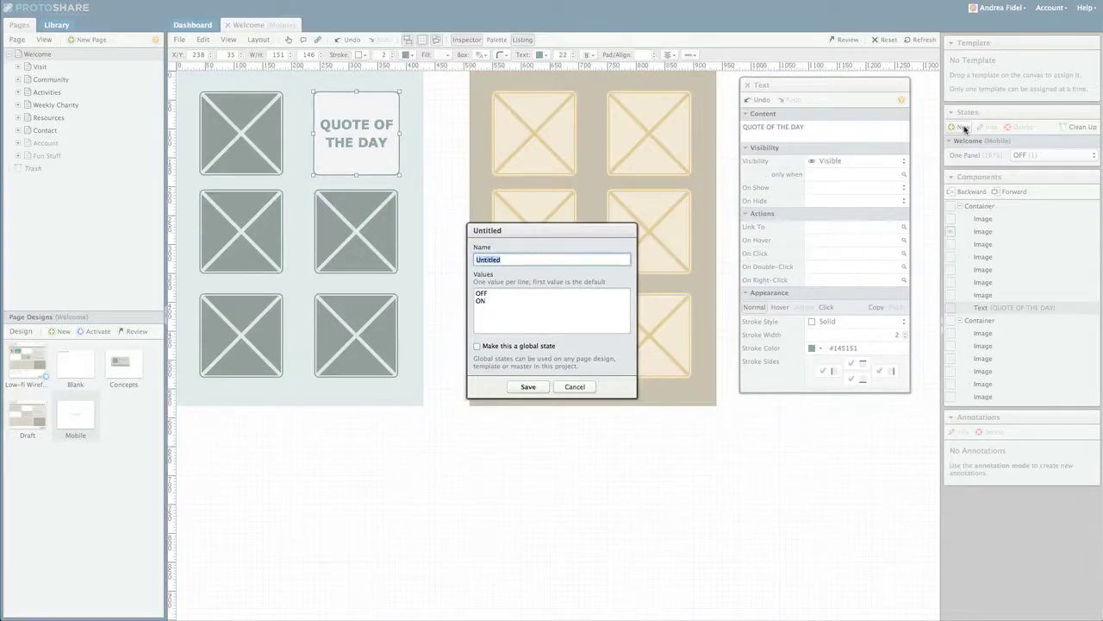
type("Two Panel")
left_click(526, 388)
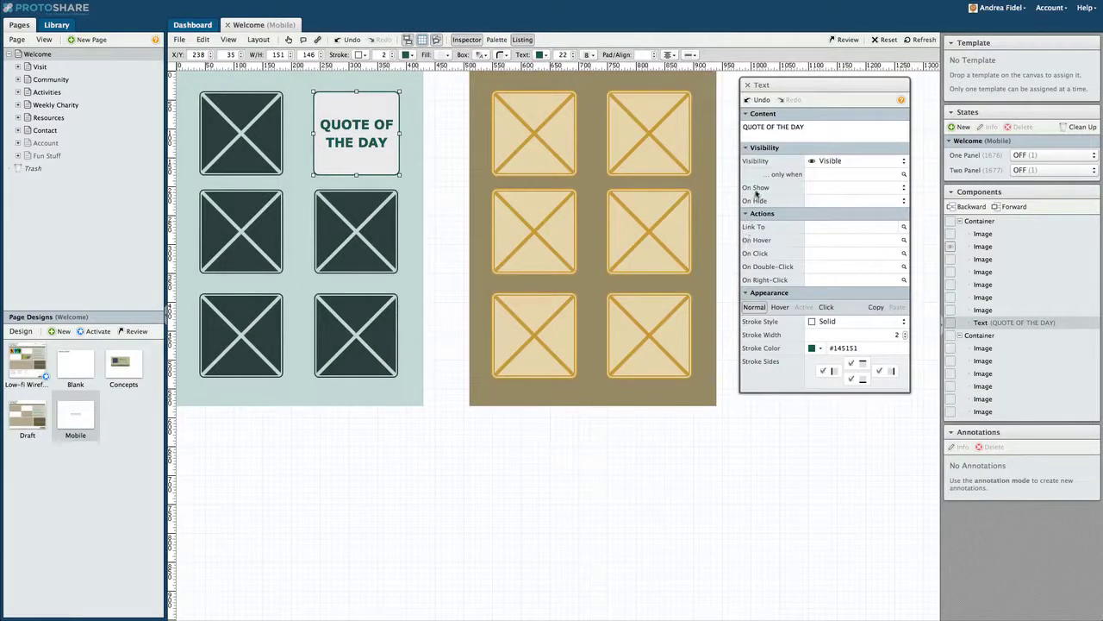
Make the quote tile visible only when Two Panel is ON.
left_click(836, 175)
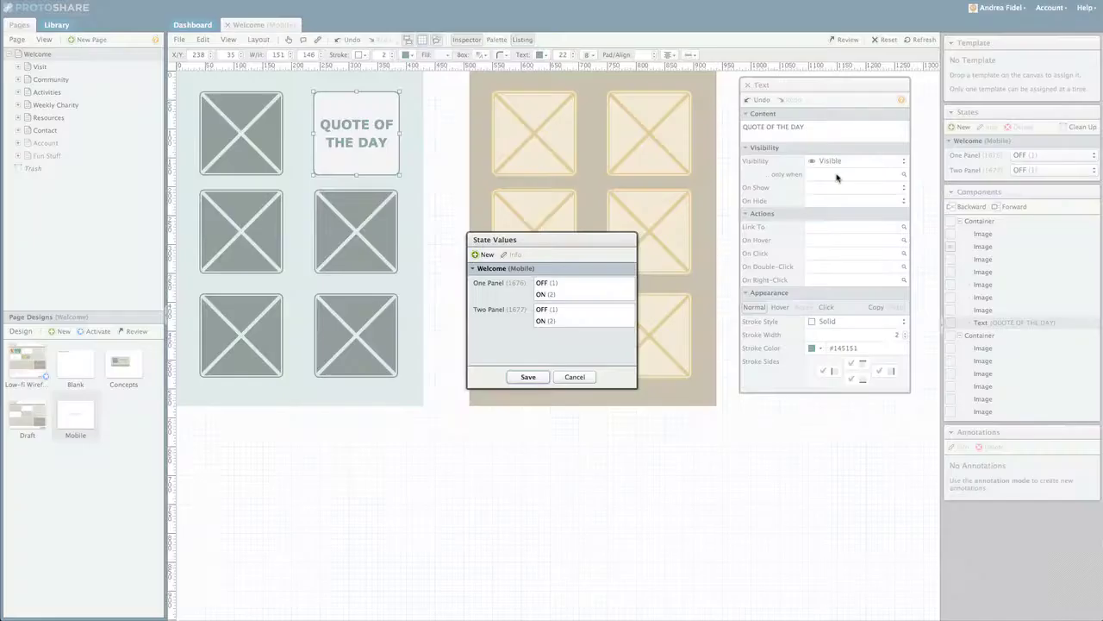
left_click(552, 324)
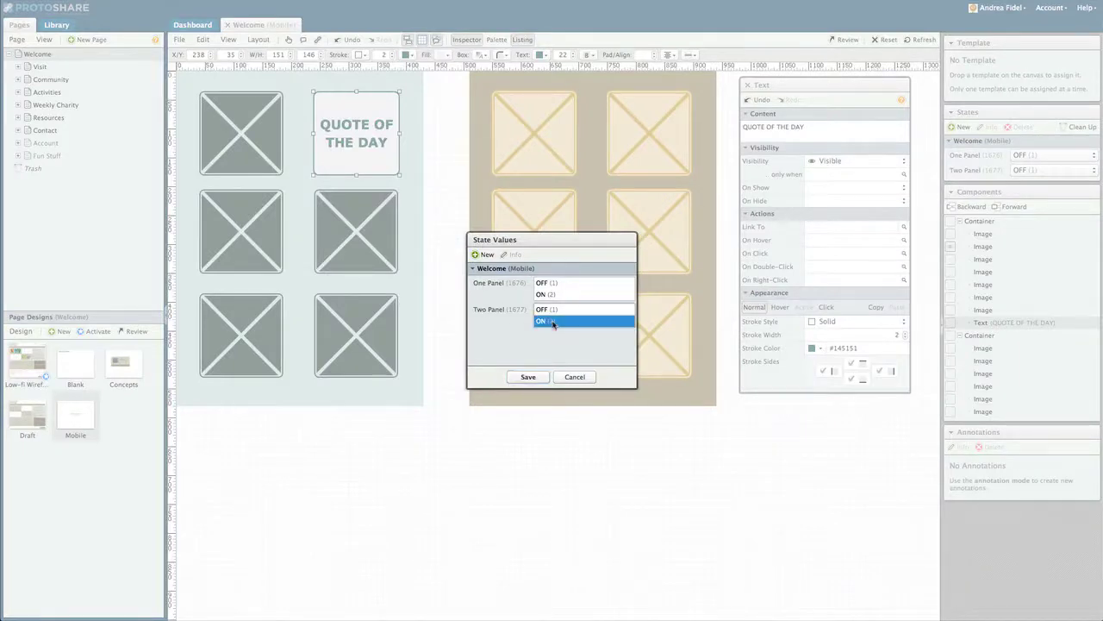
left_click(524, 377)
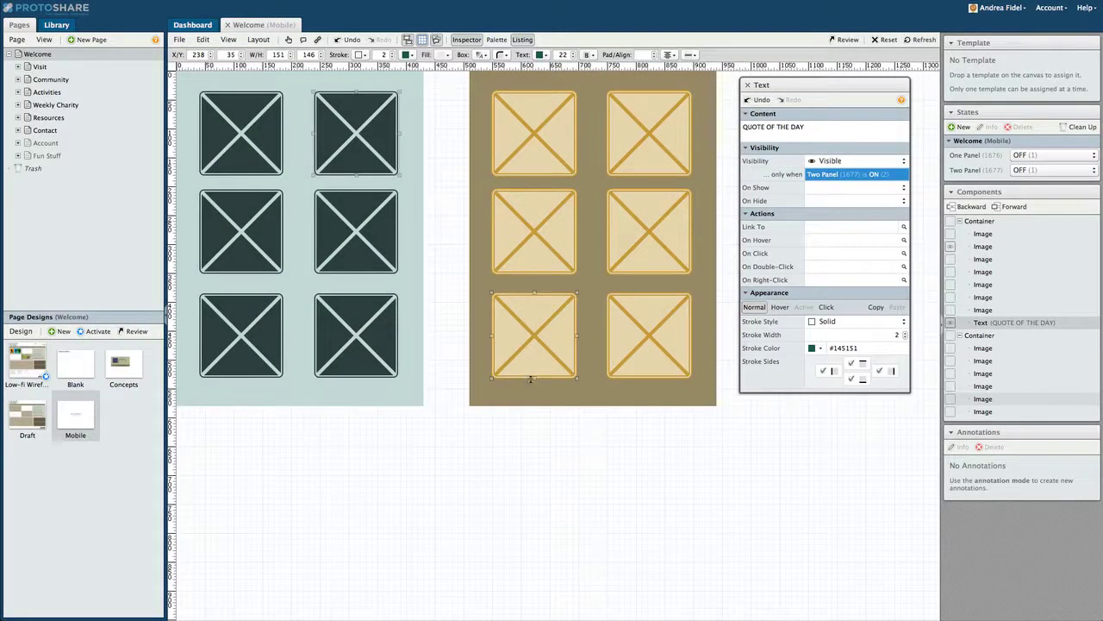
Set the quote text's On Click to switch Two Panel OFF.
left_click(991, 324)
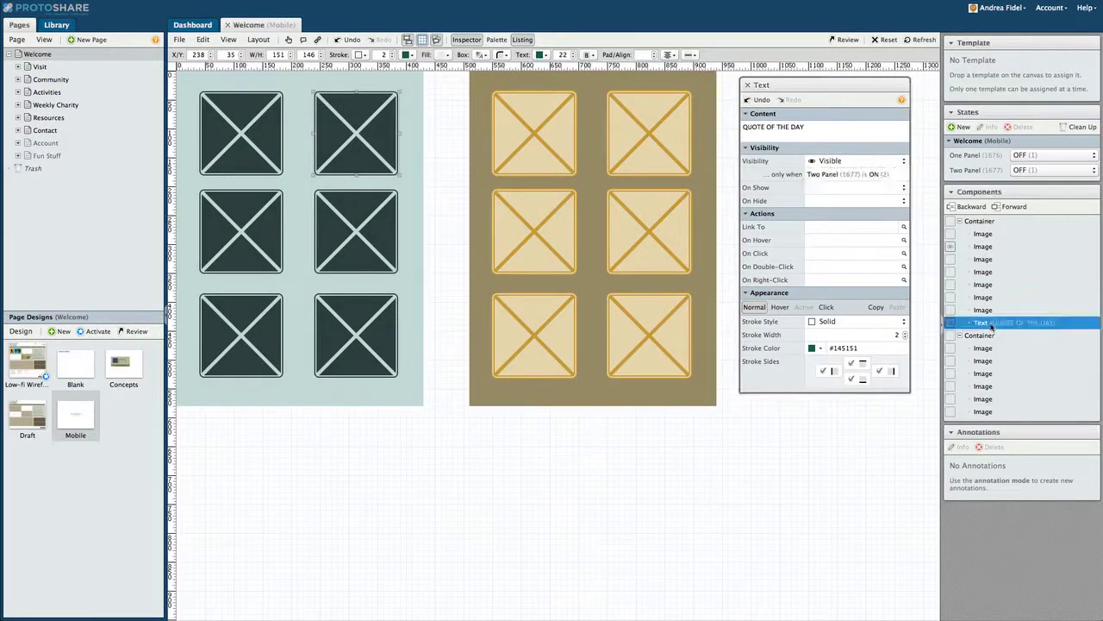
left_click(846, 256)
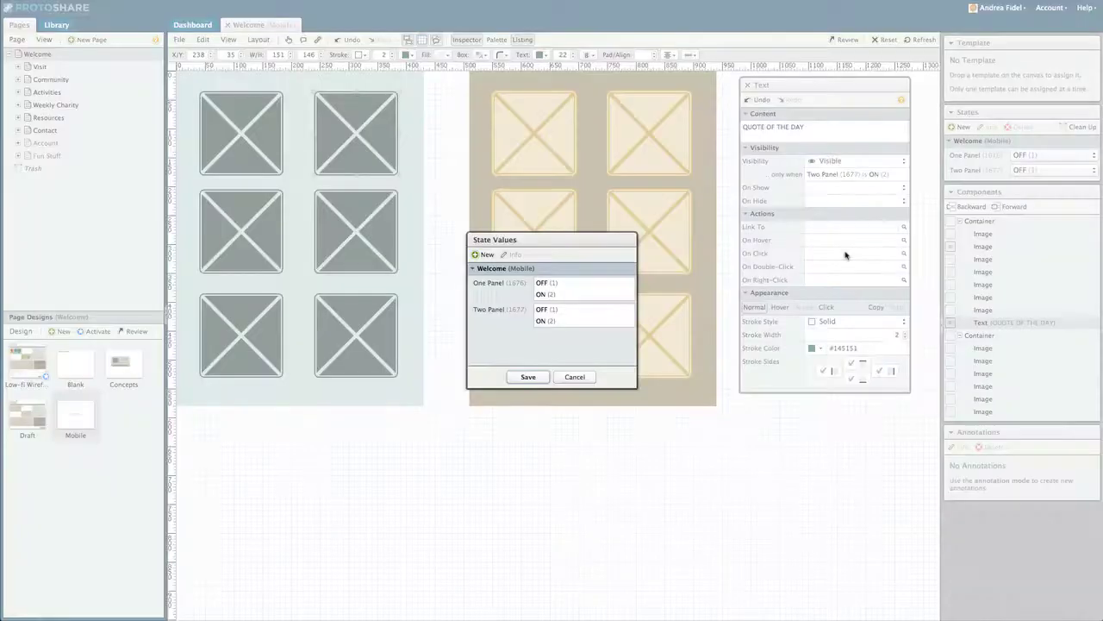
left_click(543, 309)
left_click(526, 377)
Set the underlying image's On Click to switch Two Panel ON.
left_click(371, 147)
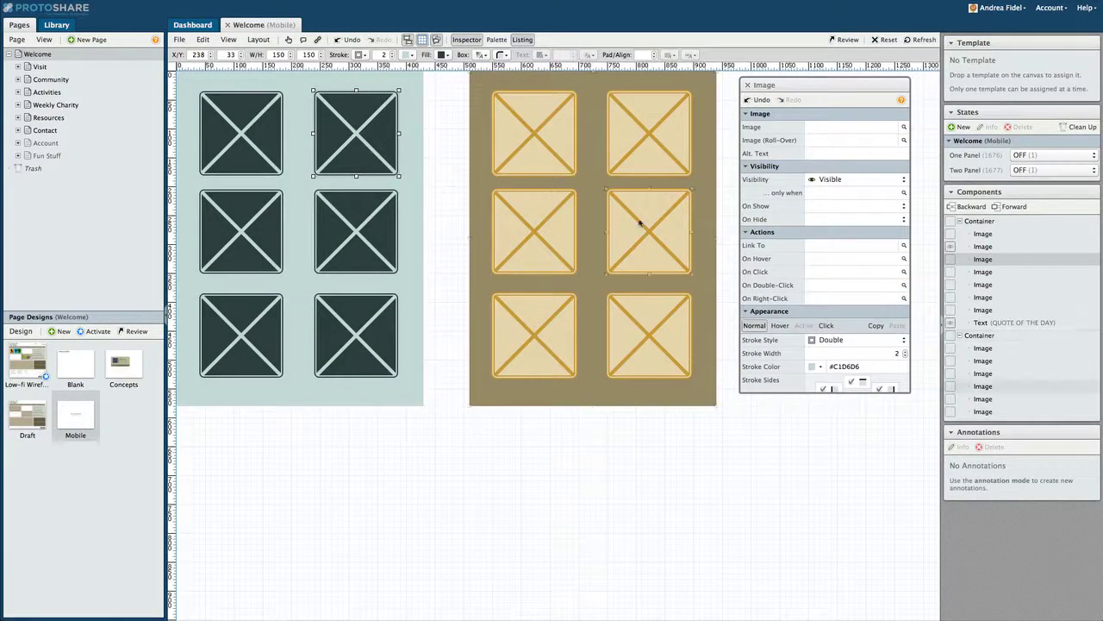
left_click(828, 274)
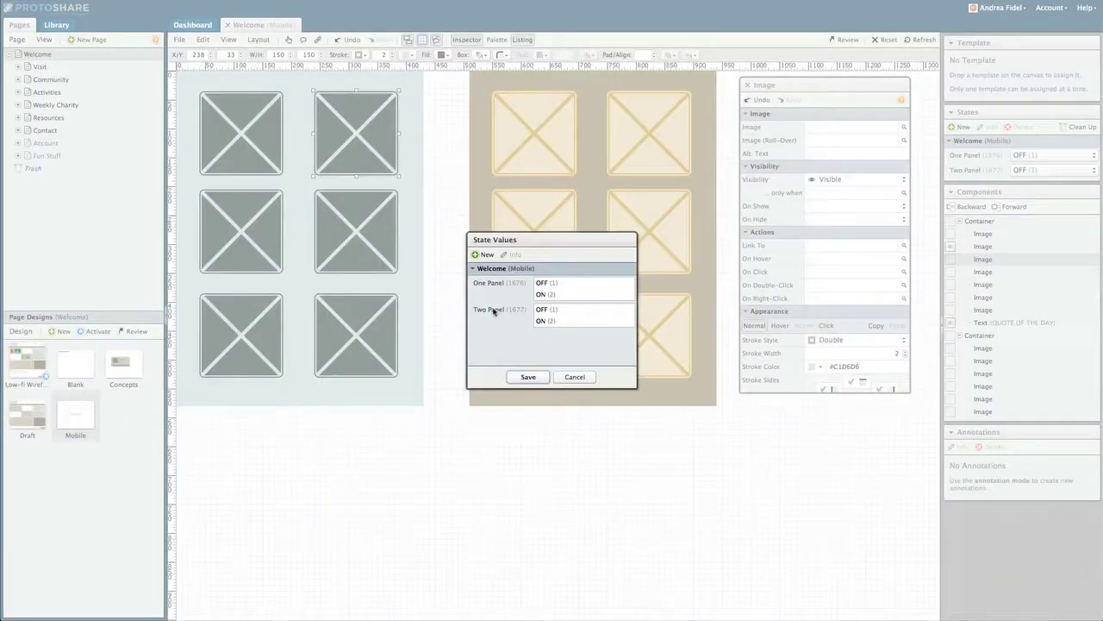
left_click(551, 320)
left_click(528, 376)
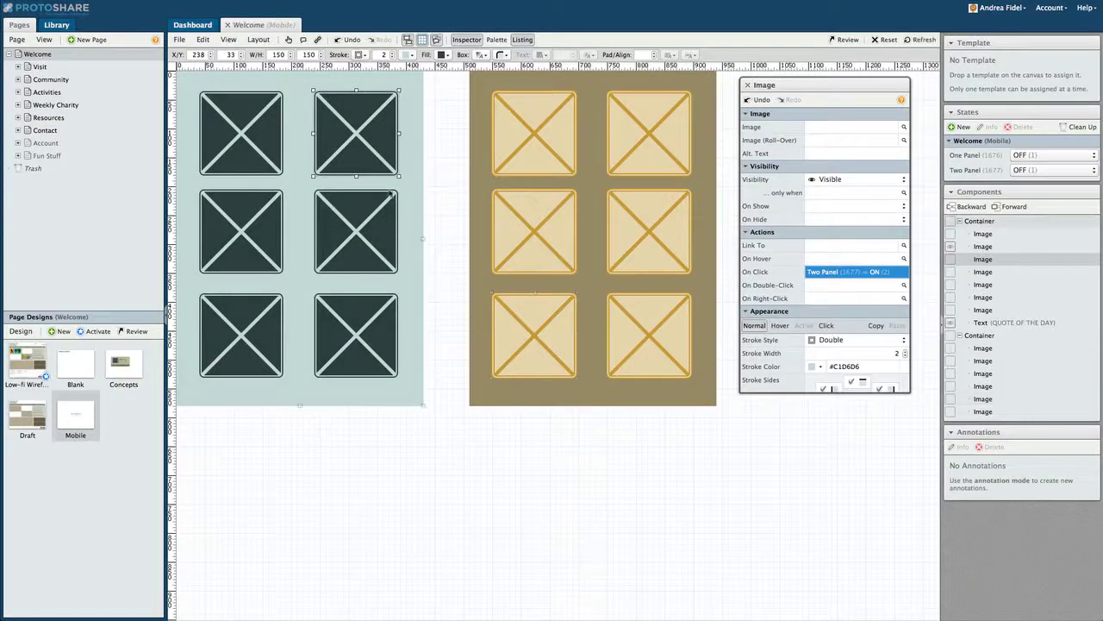
In Test Mode, toggle the quote tile several times, then turn the top-left tile blue and back to dark.
left_click(289, 41)
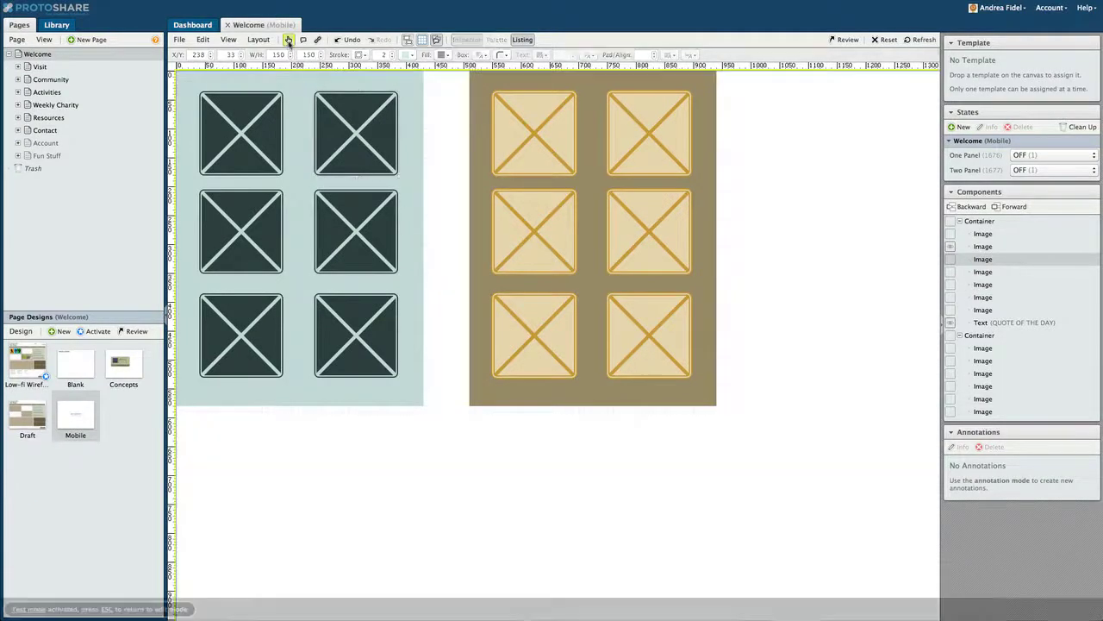
left_click(357, 135)
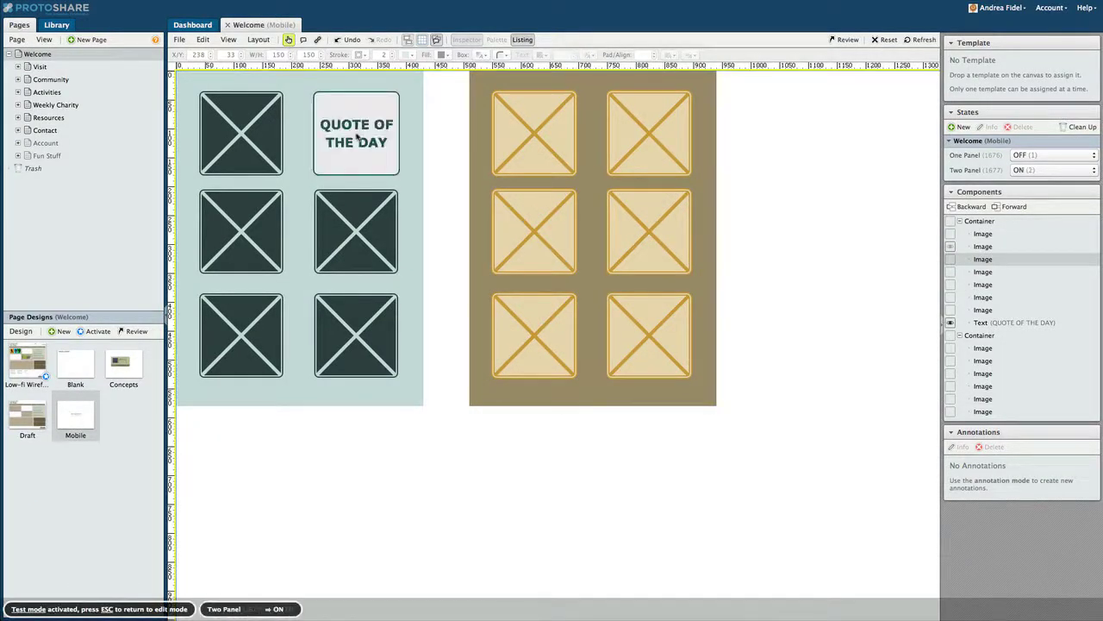
left_click(357, 136)
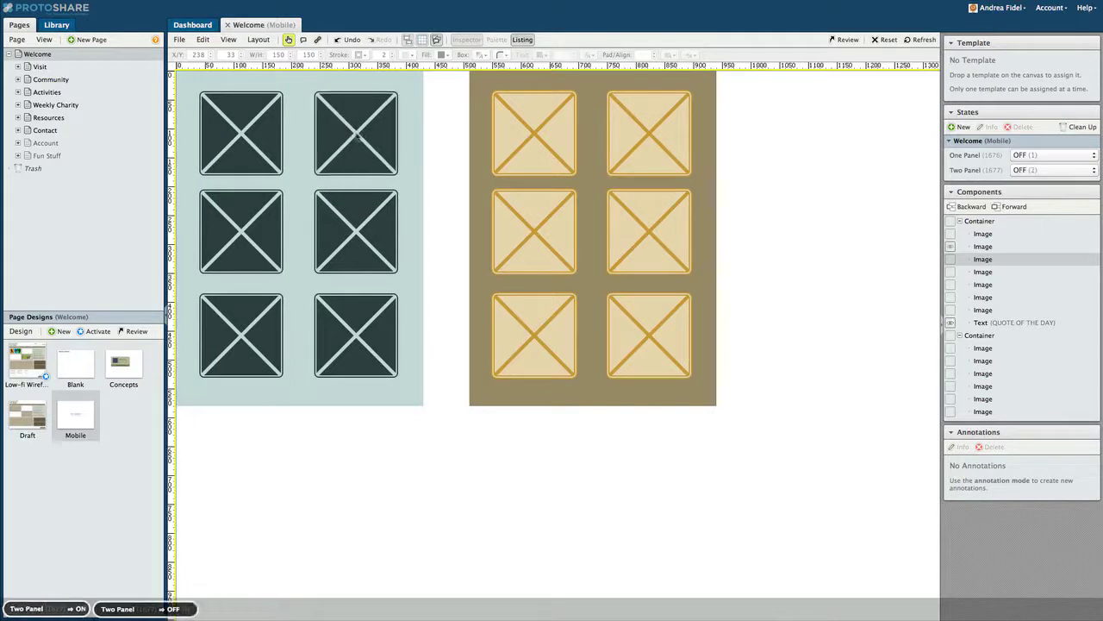
left_click(356, 136)
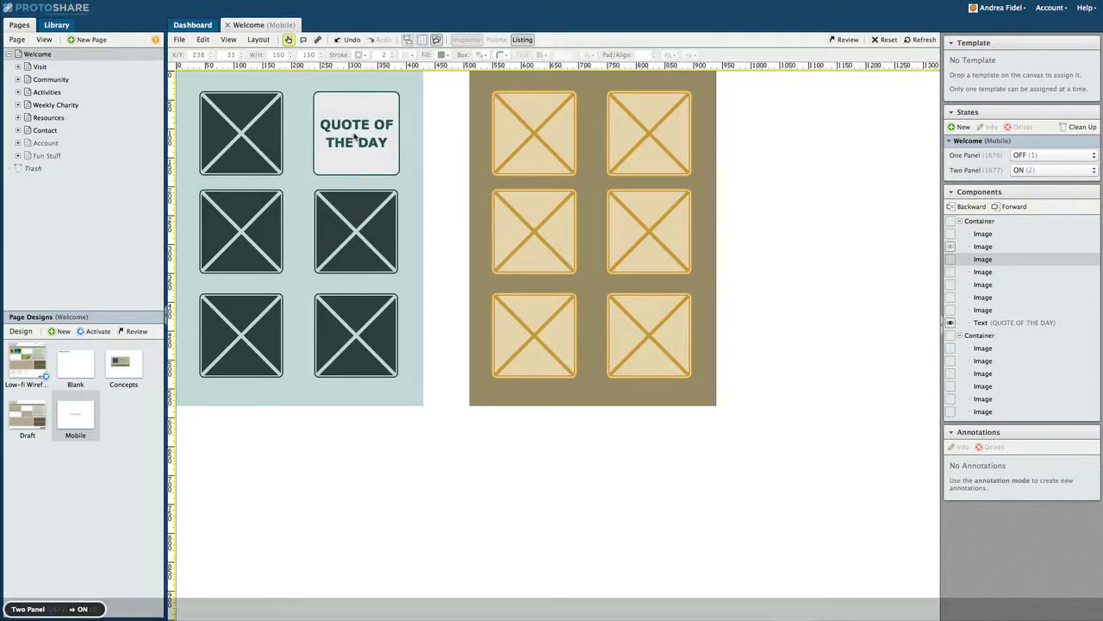
left_click(244, 134)
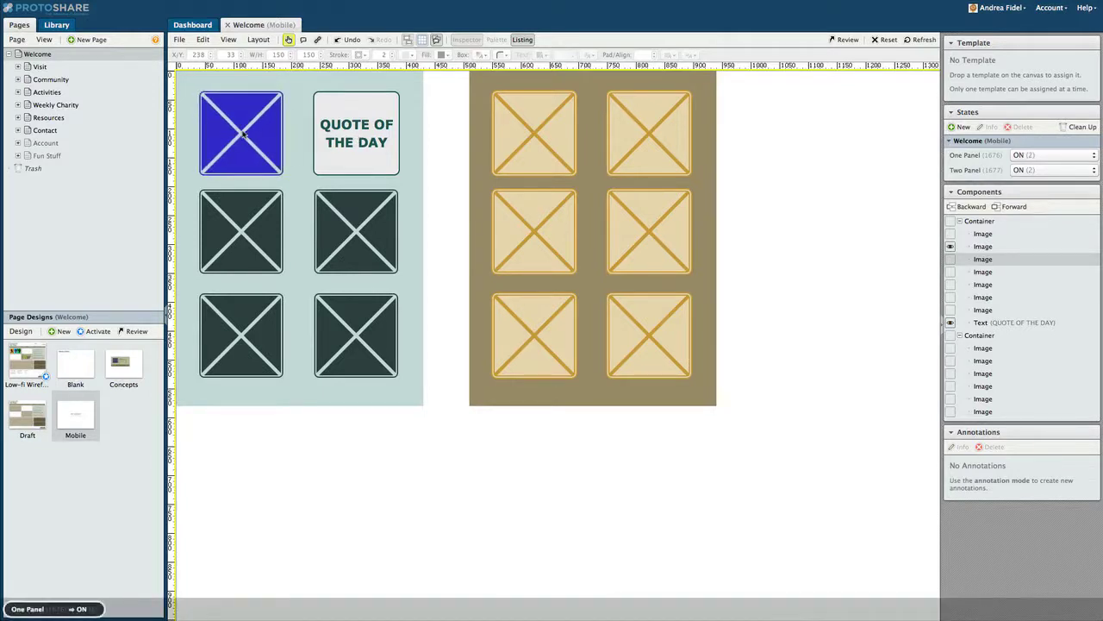
left_click(244, 133)
Back in edit mode, select the third Image beneath the quote tile and open its On Hide options.
left_click(288, 40)
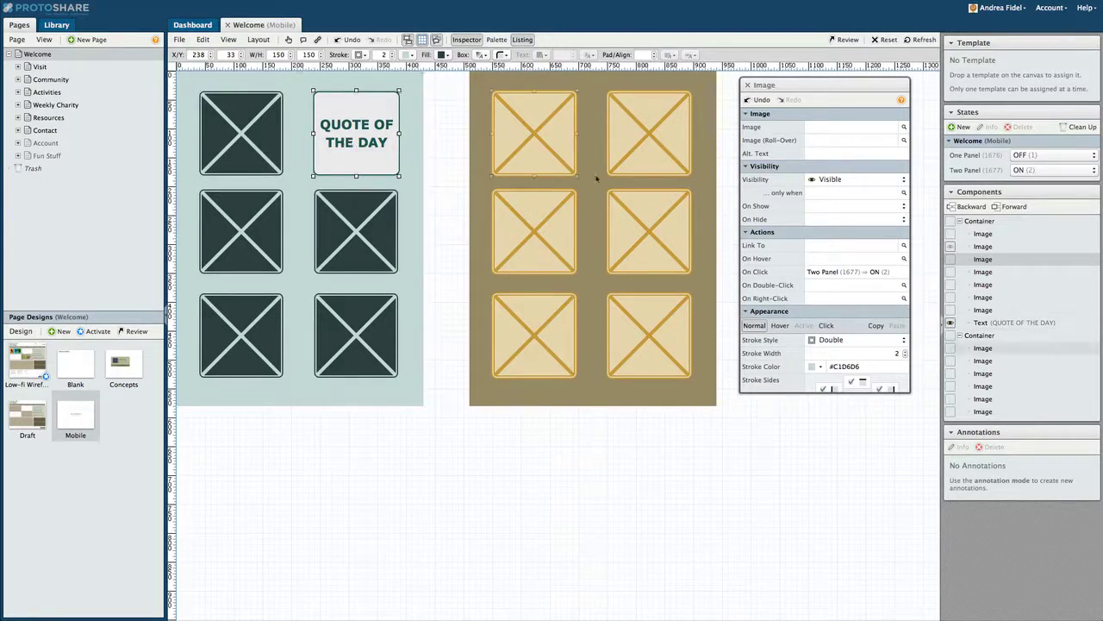
left_click(983, 260)
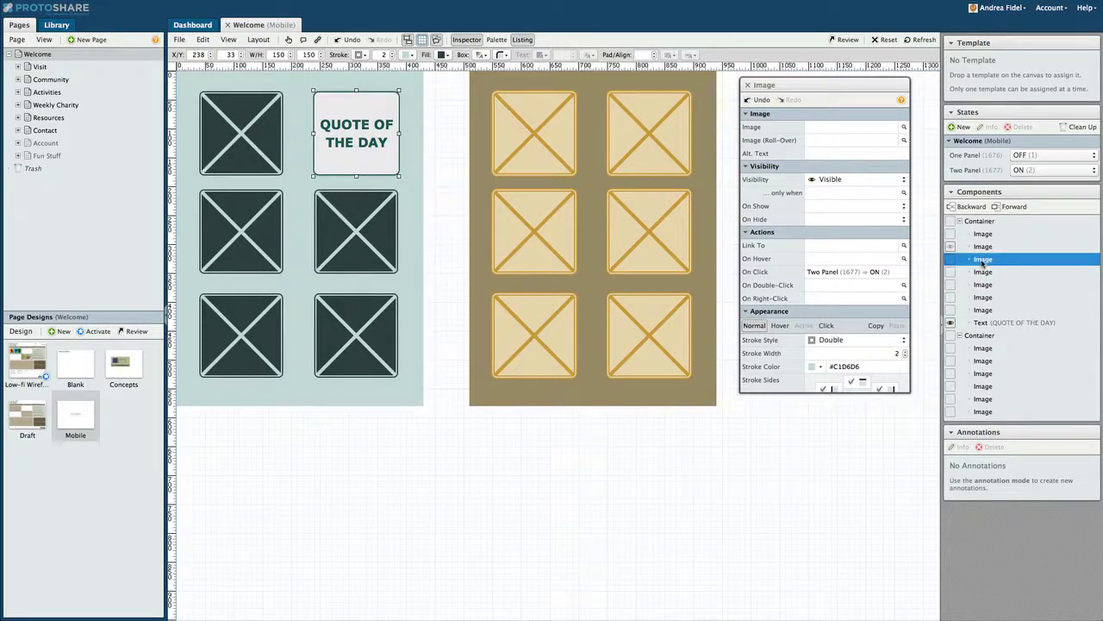
left_click(835, 220)
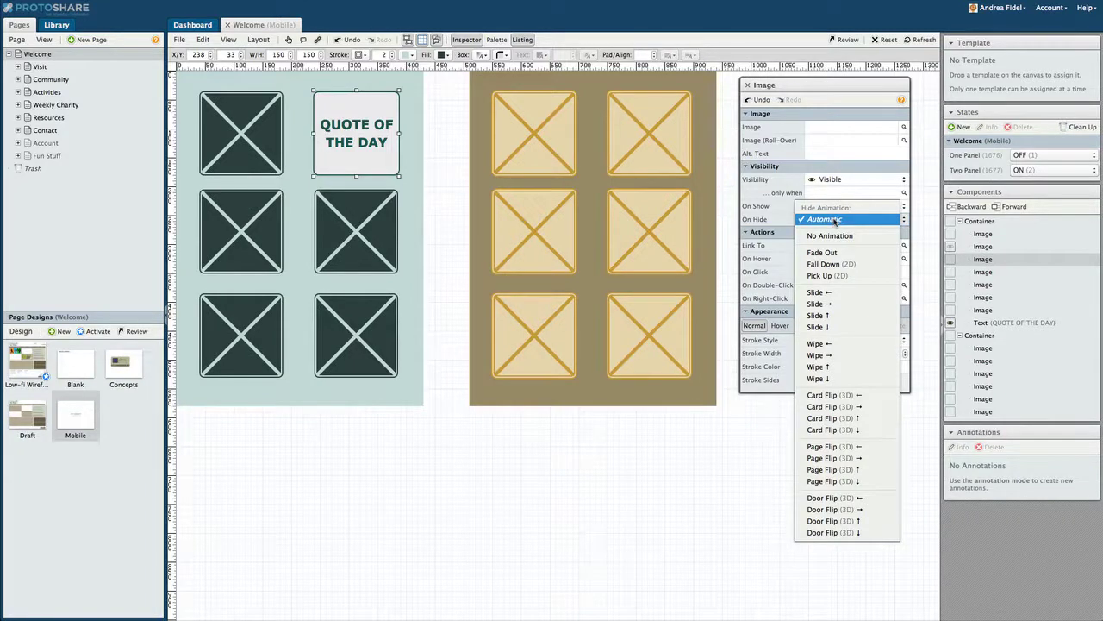
Set the image's On Hide and the quote text's On Show to Card Flip (3D) ←.
left_click(862, 399)
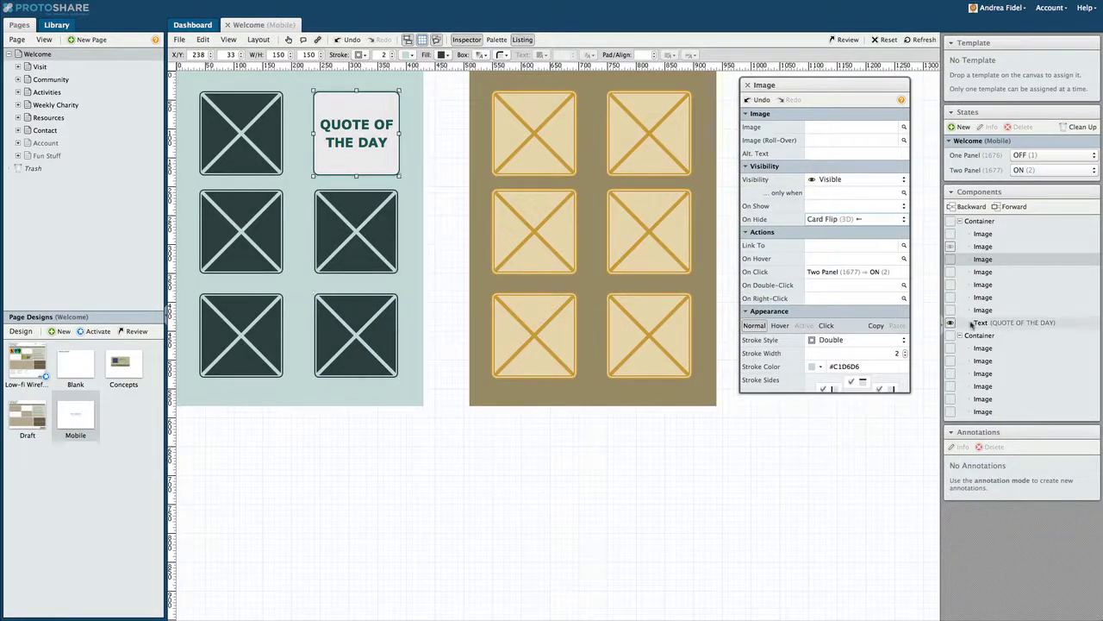
left_click(1011, 323)
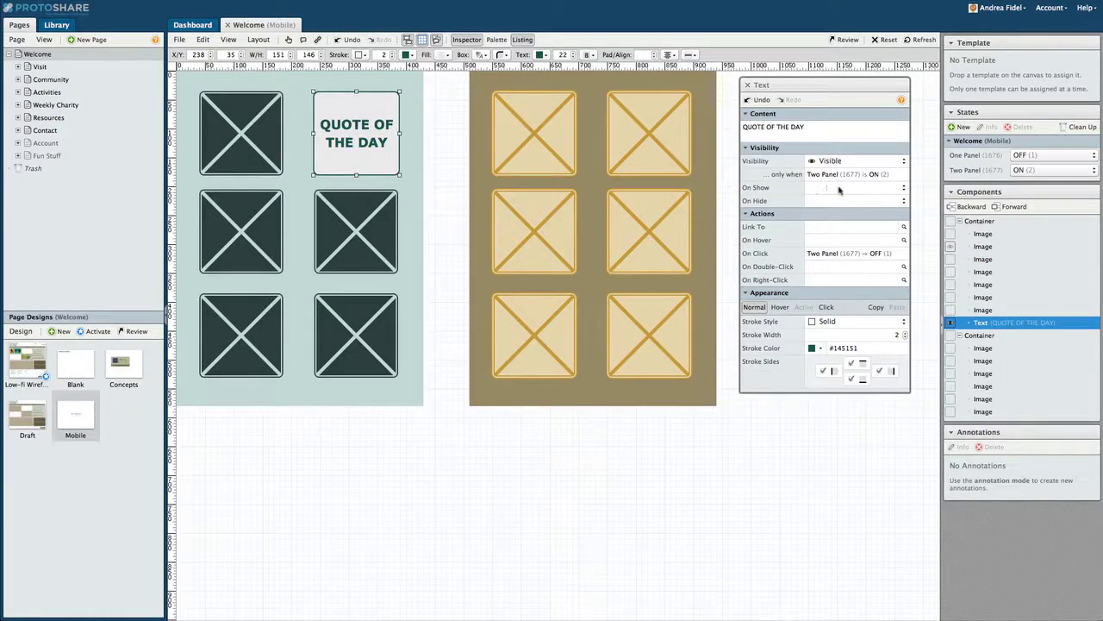
left_click(839, 188)
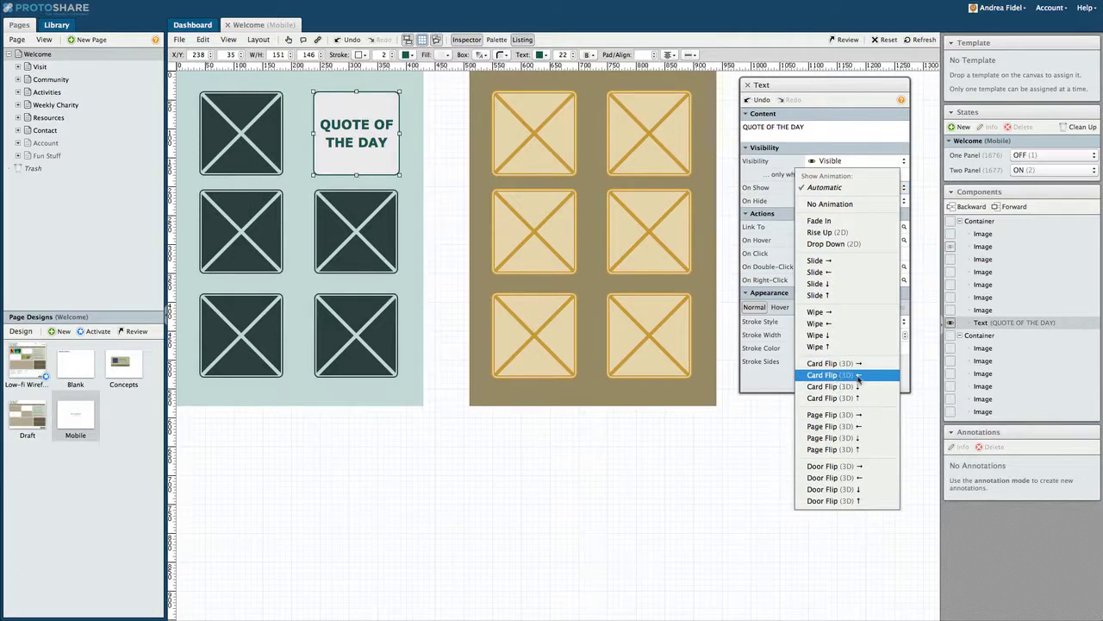
left_click(859, 375)
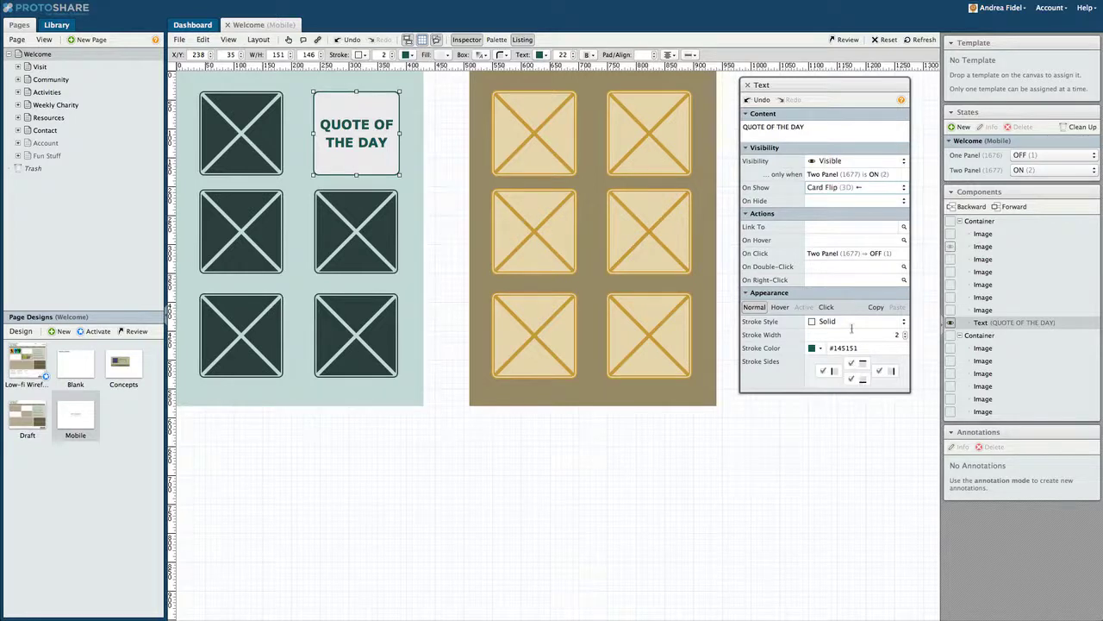
Turn Two Panel OFF, then in Test Mode flip the top-right tile between image and quote twice.
left_click(884, 40)
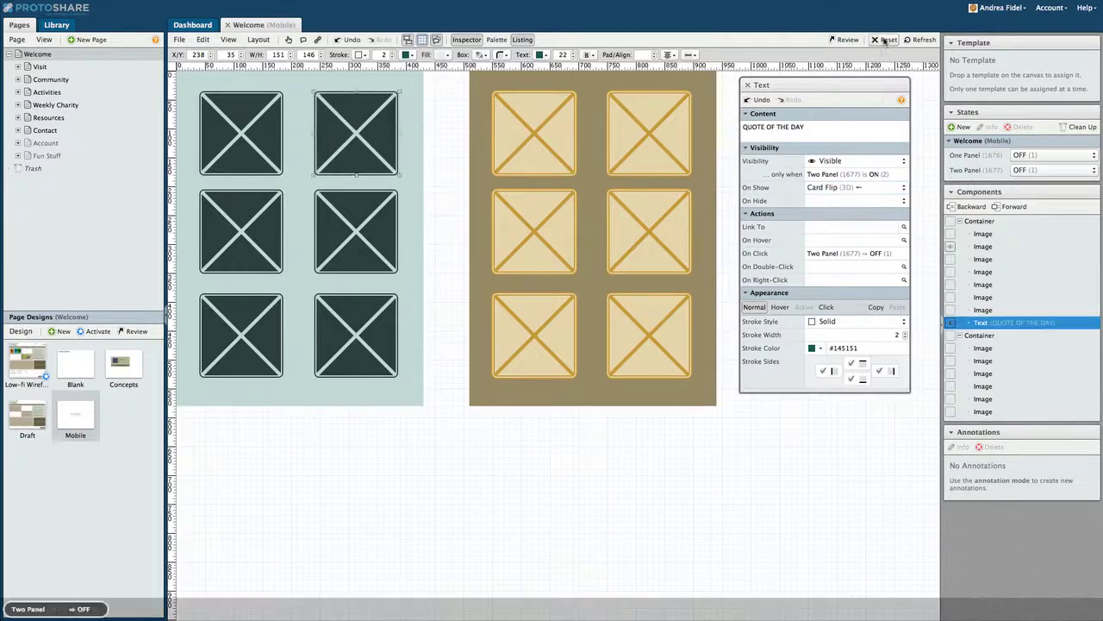
left_click(289, 40)
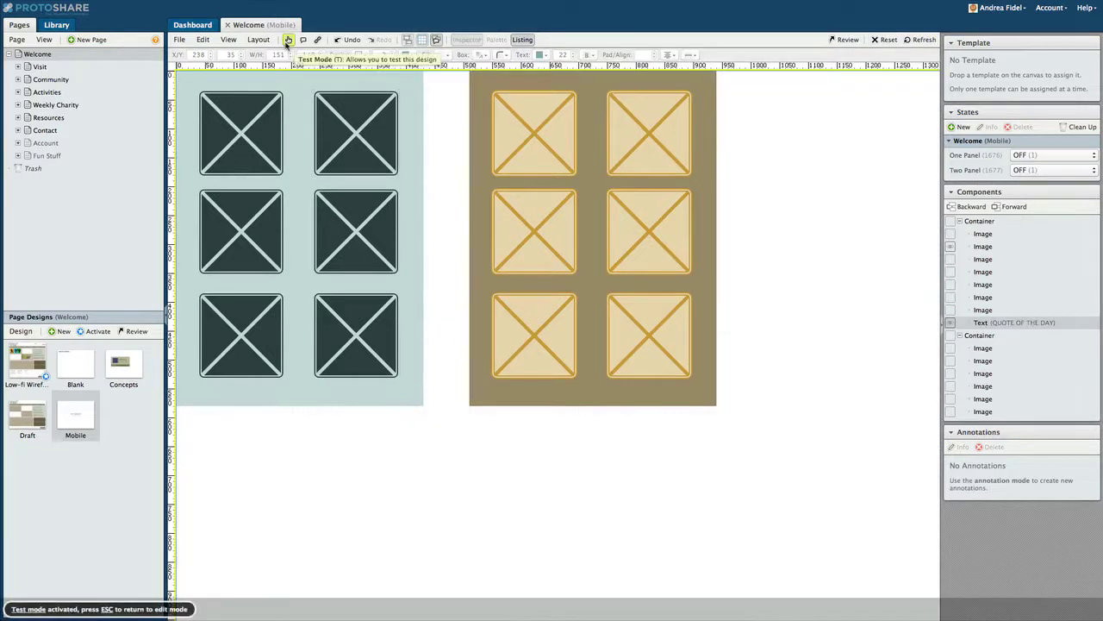
left_click(357, 136)
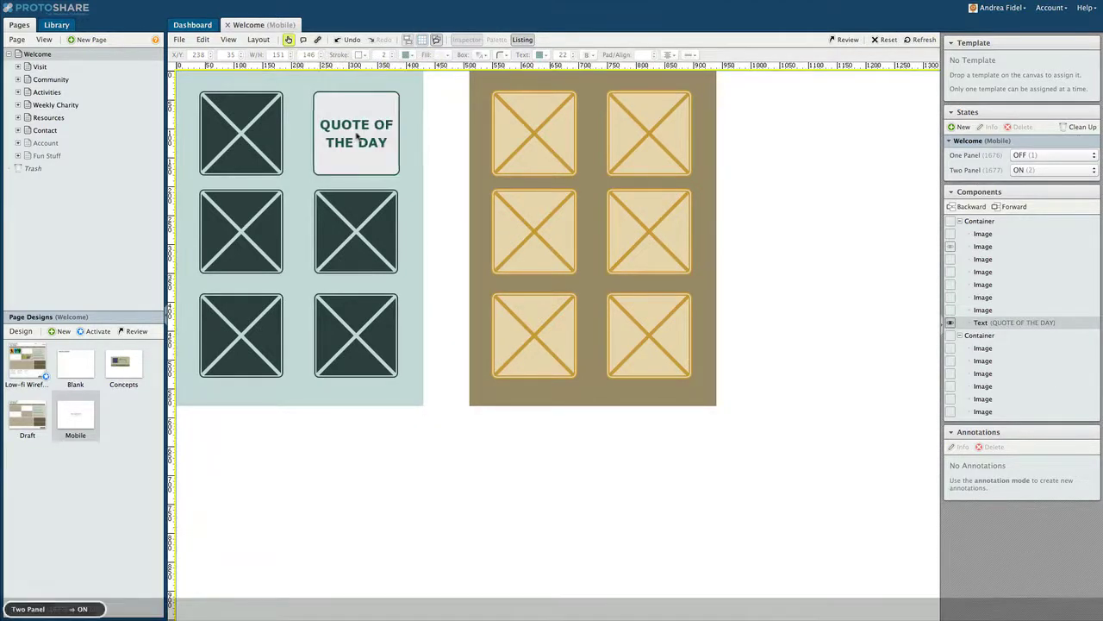
left_click(357, 136)
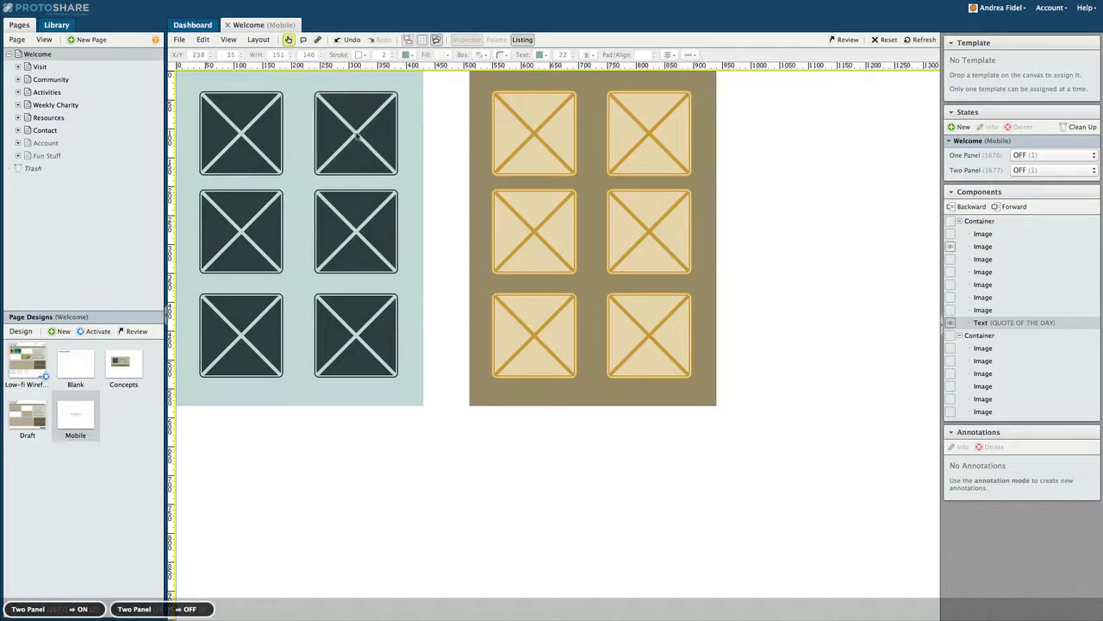
left_click(357, 135)
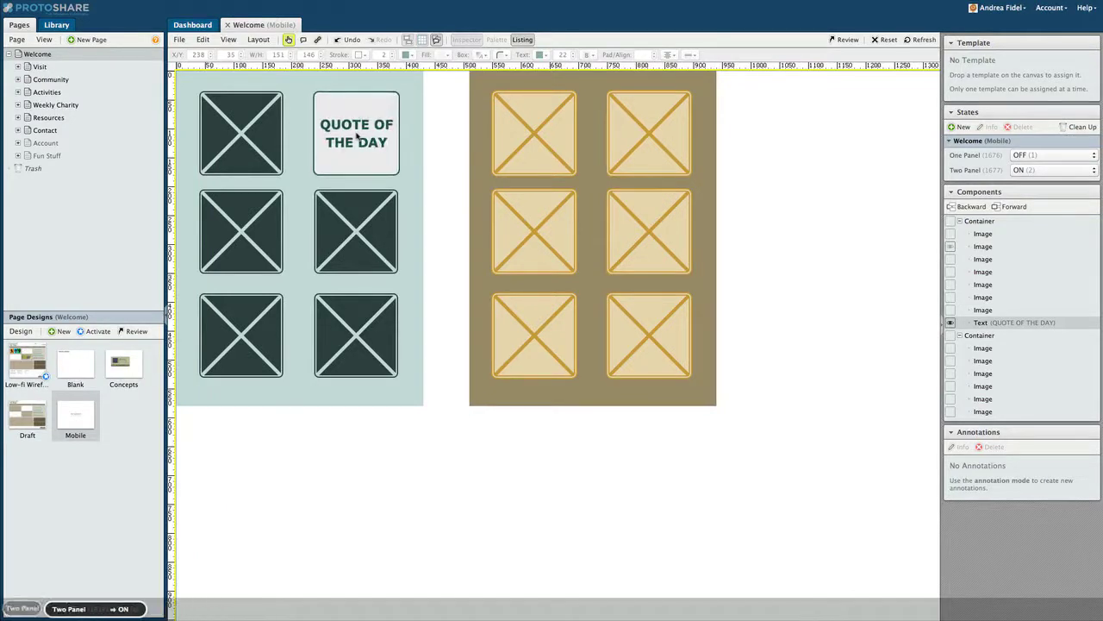
left_click(357, 136)
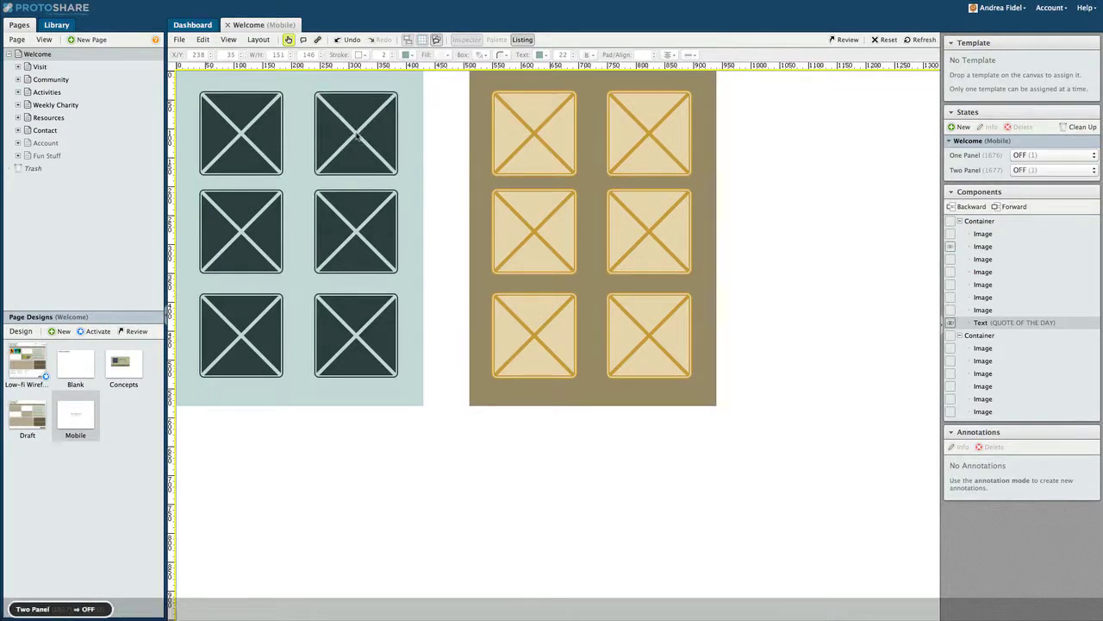
Create a Screens state with the values SCREEN ONE and SCREEN TWO.
left_click(289, 40)
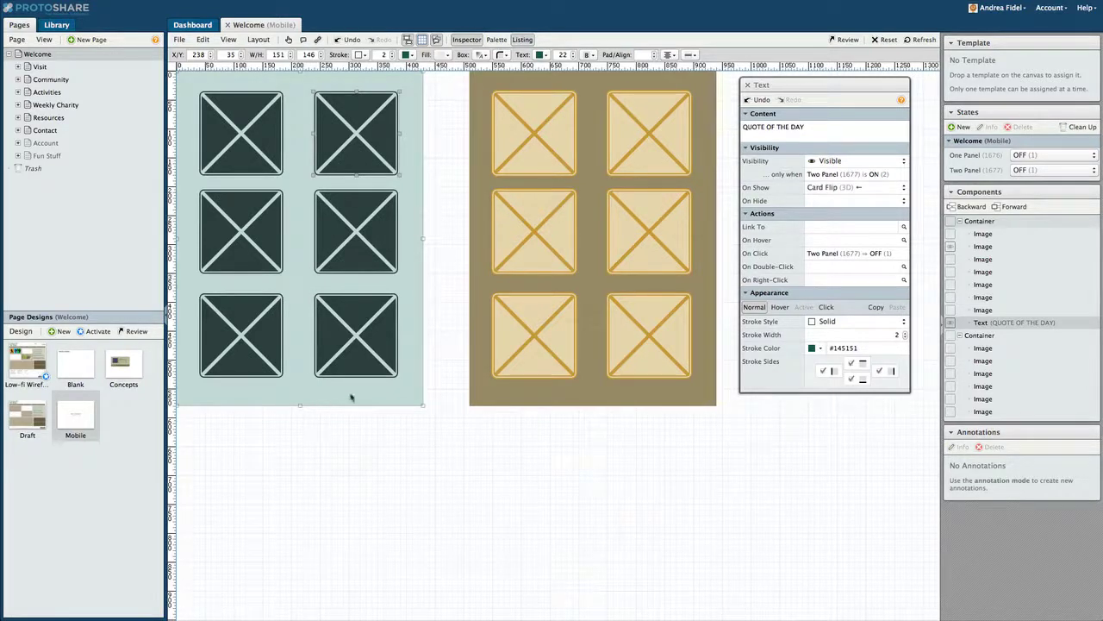
left_click(963, 127)
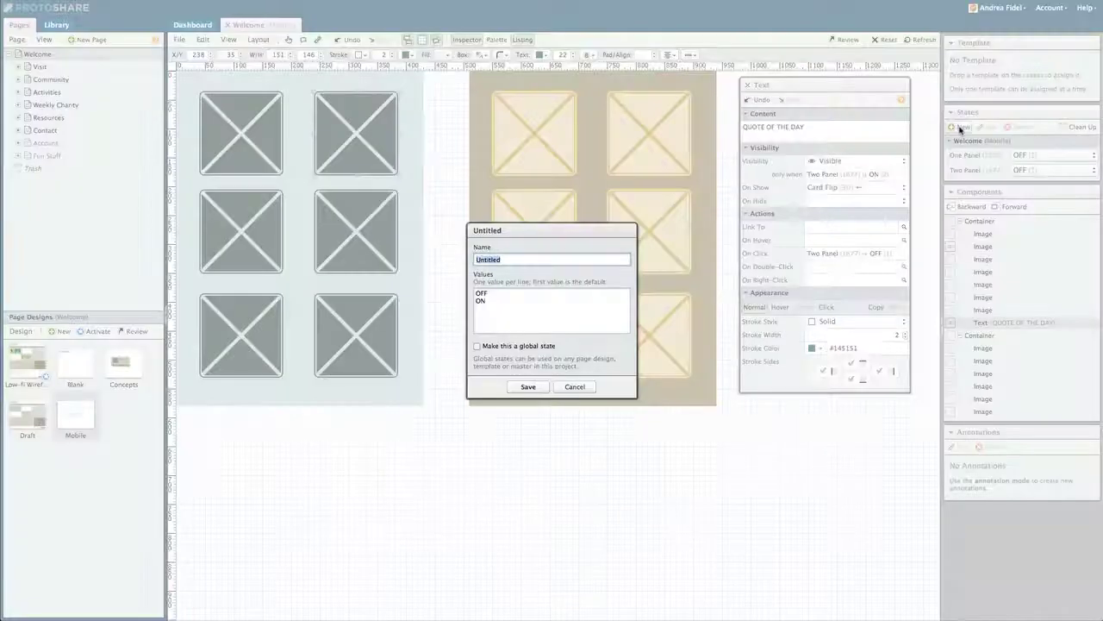
type("Screens")
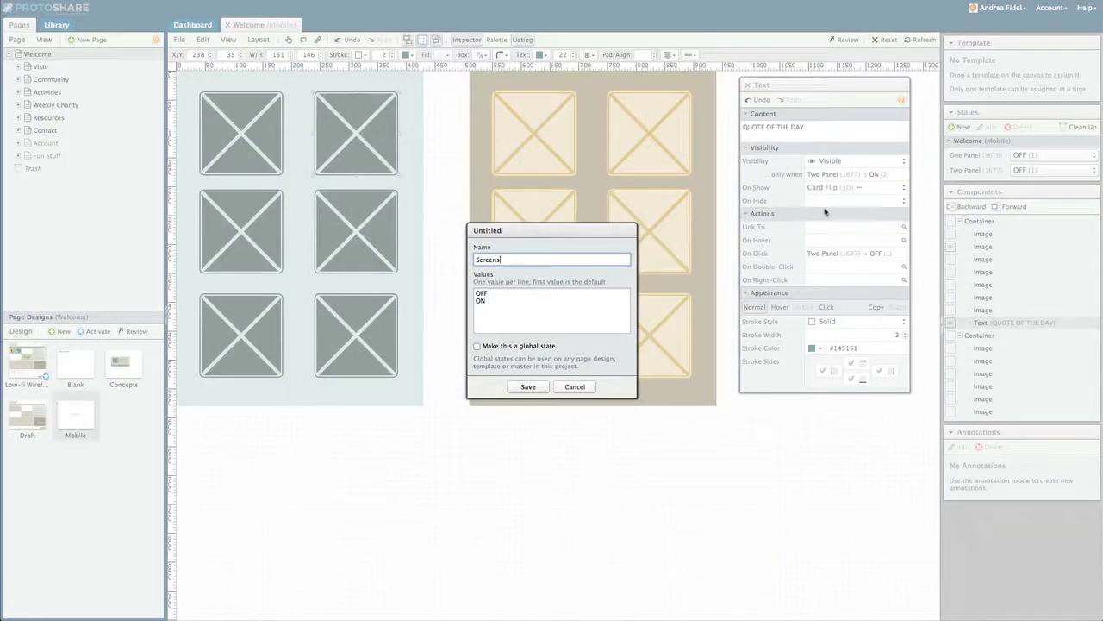
triple_click(585, 294)
type("SCR")
key("Return")
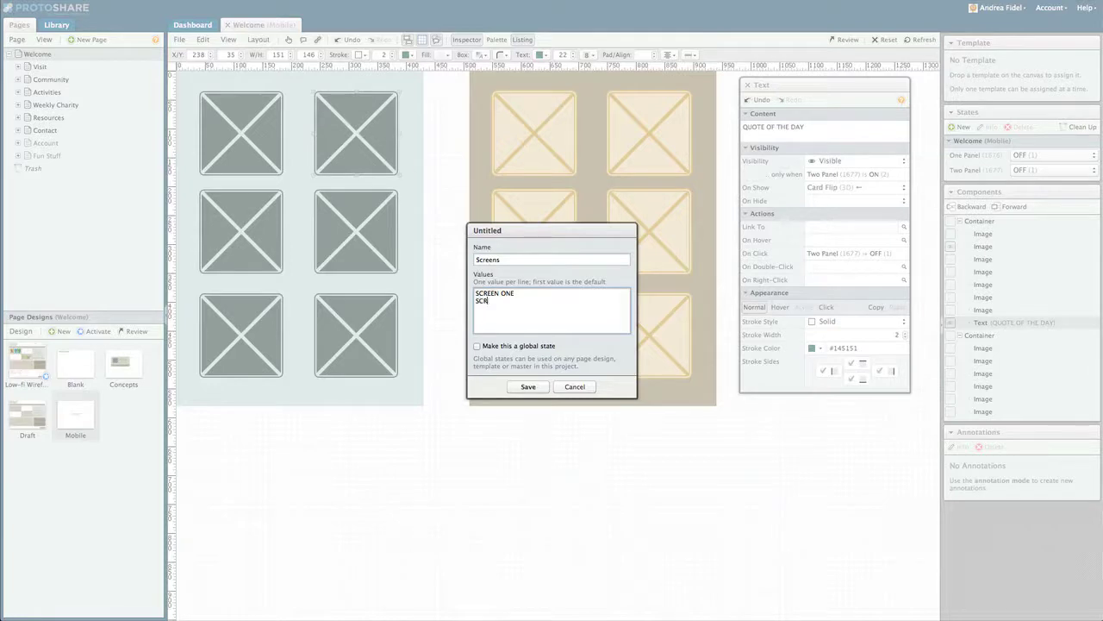
type("O")
left_click(526, 387)
Make the brown right-hand screen container visible only when Screens is SCREEN TWO.
left_click(510, 390)
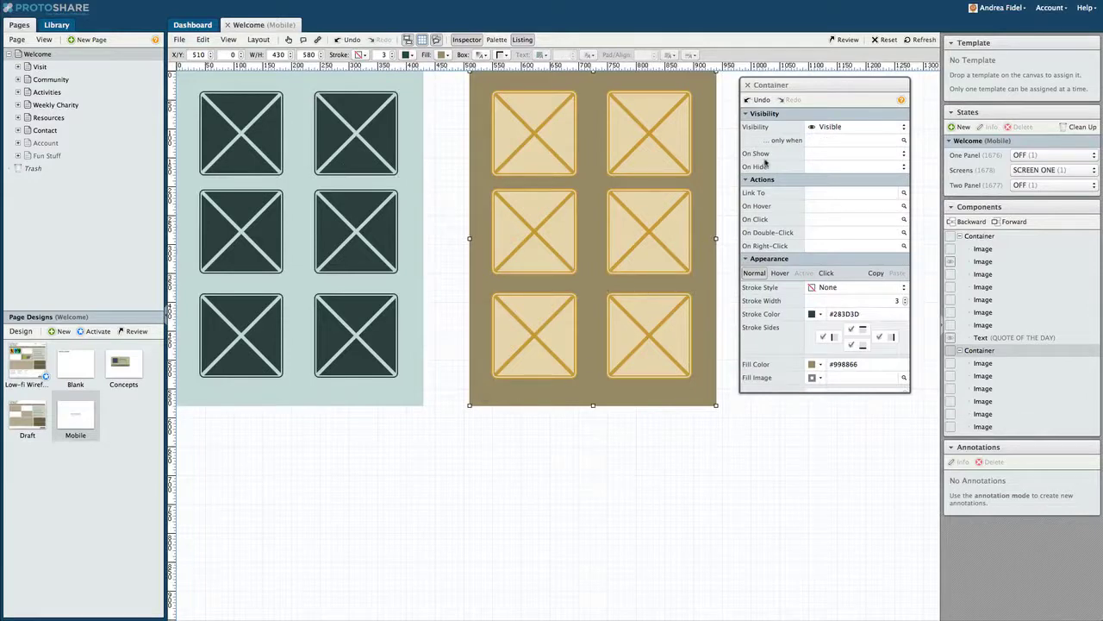
left_click(849, 142)
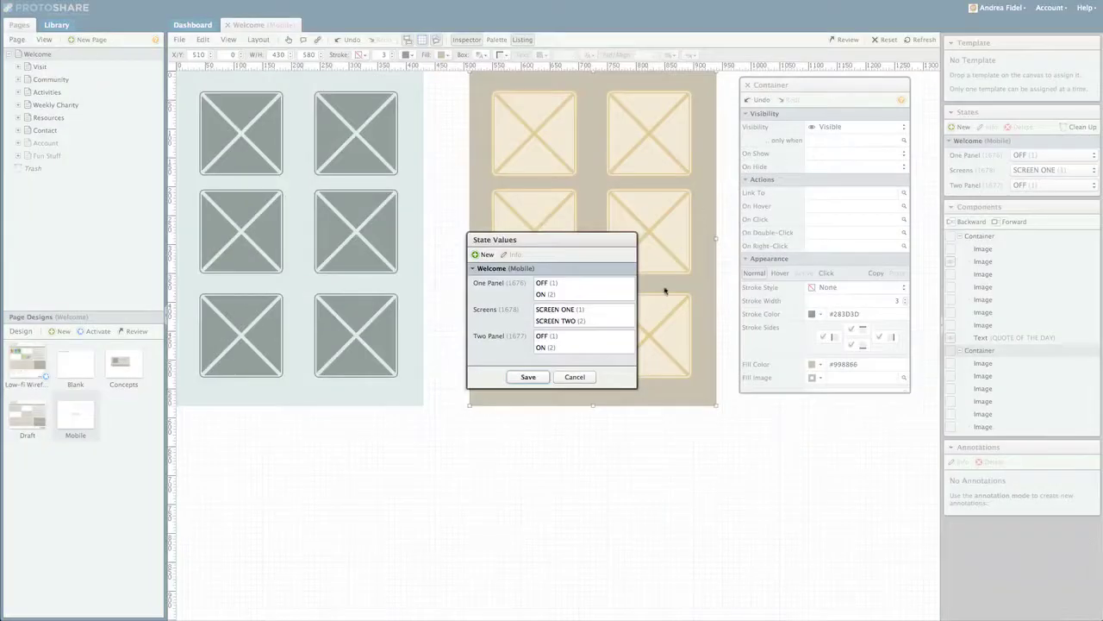
left_click(558, 322)
left_click(526, 377)
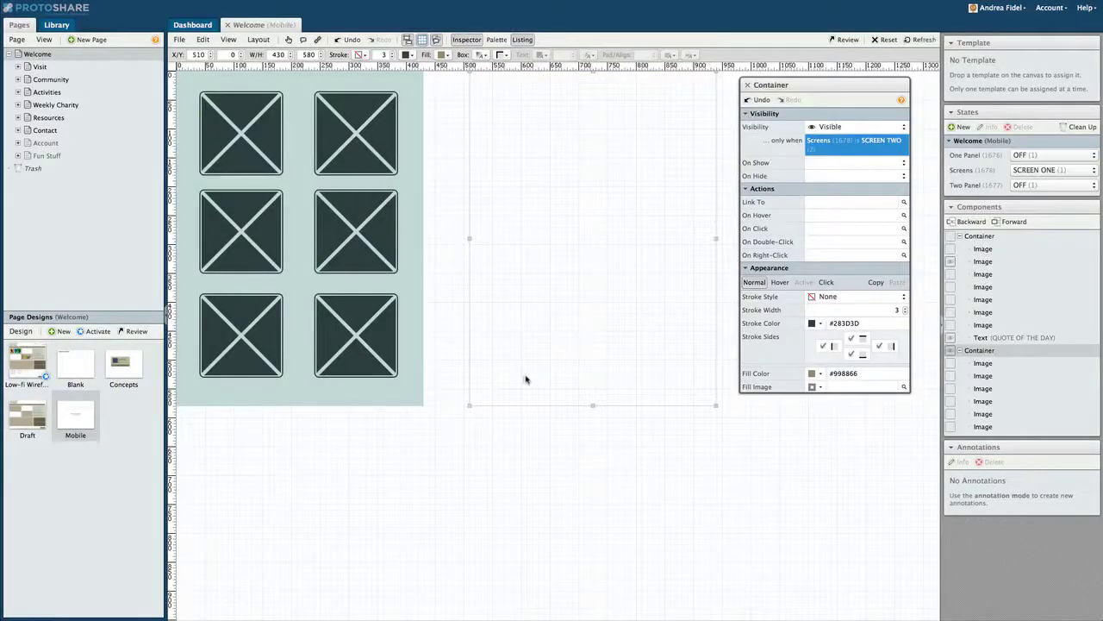
Set the brown container's On Click to switch Screens to SCREEN ONE.
left_click(828, 231)
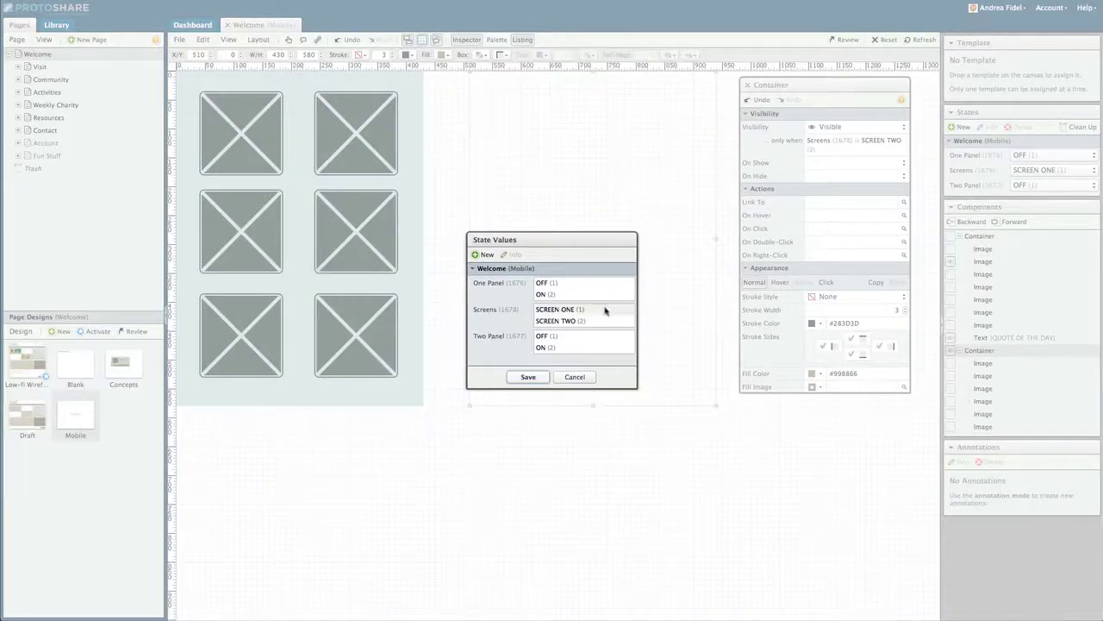
left_click(556, 308)
left_click(527, 377)
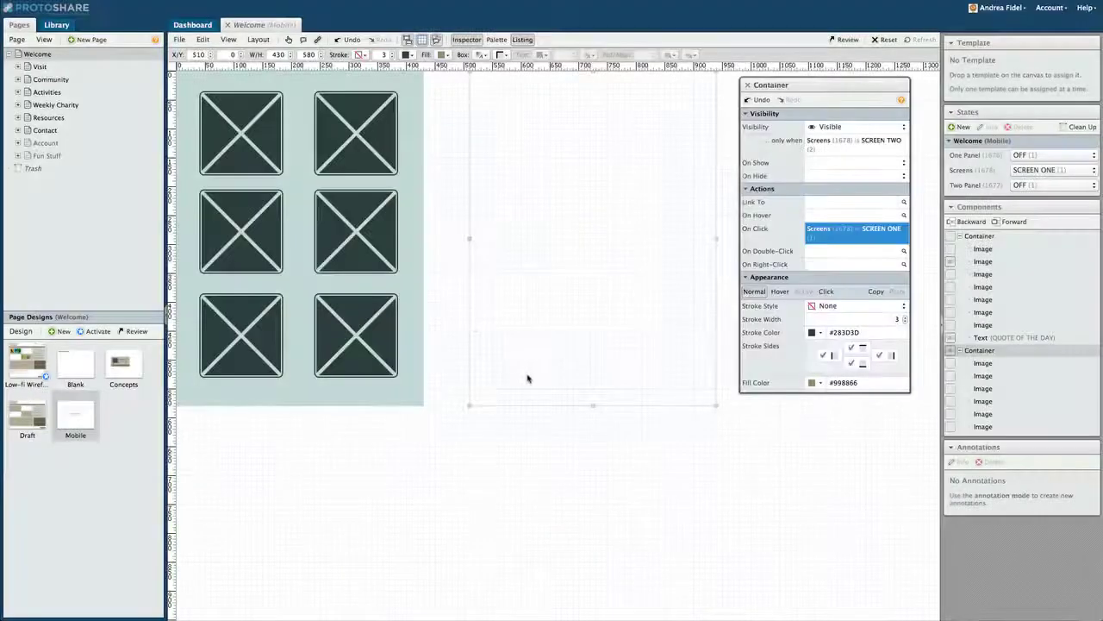
Set the teal container's On Click to switch Screens to SCREEN TWO.
left_click(411, 397)
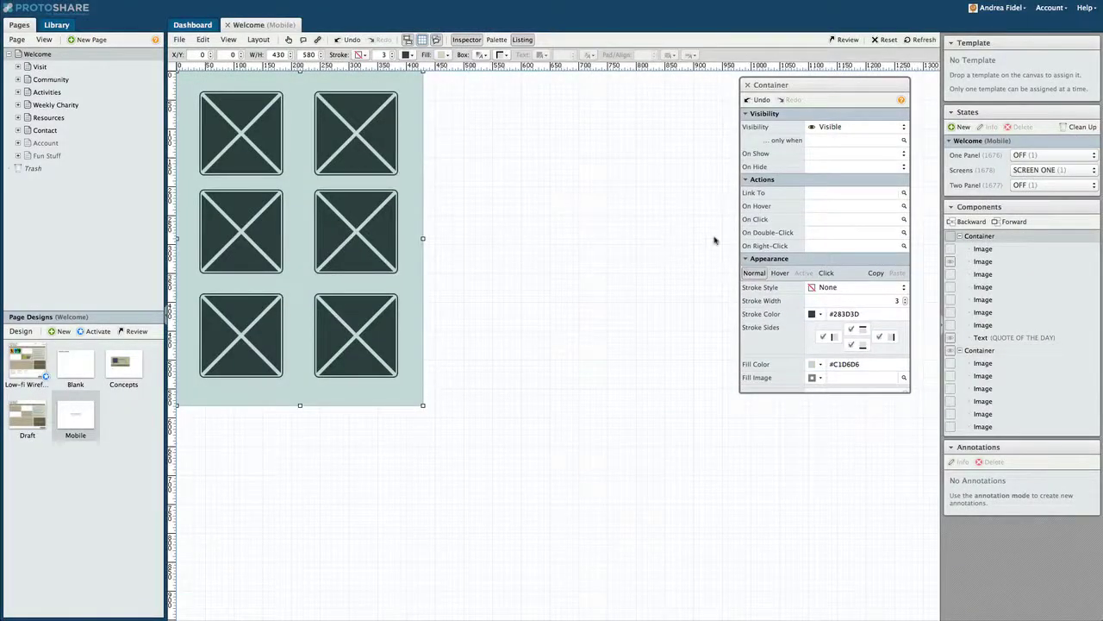
left_click(838, 222)
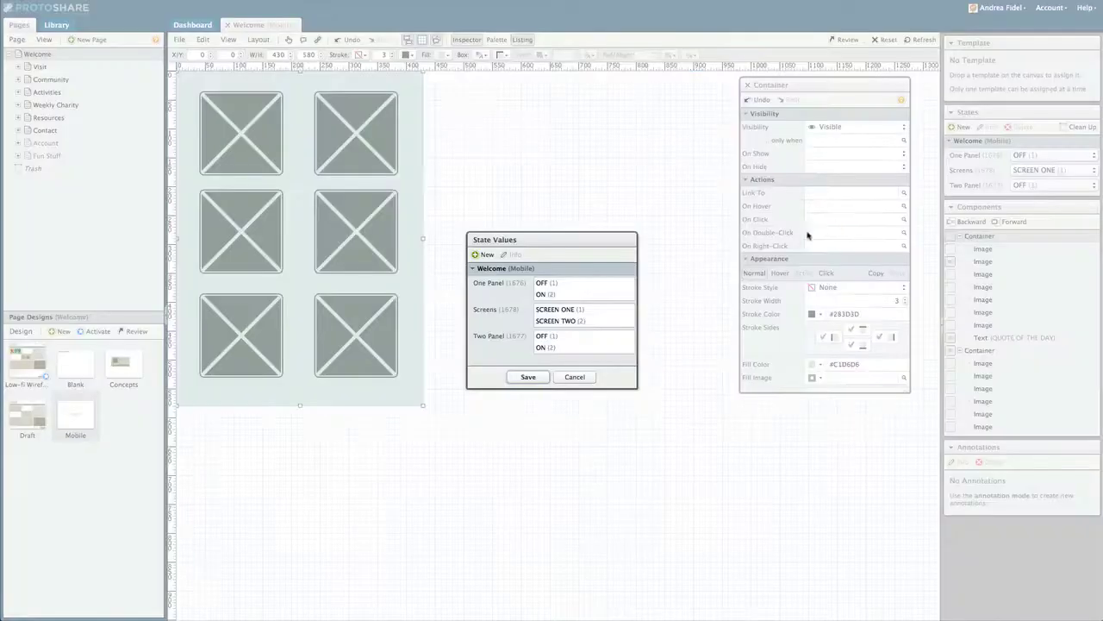
left_click(554, 322)
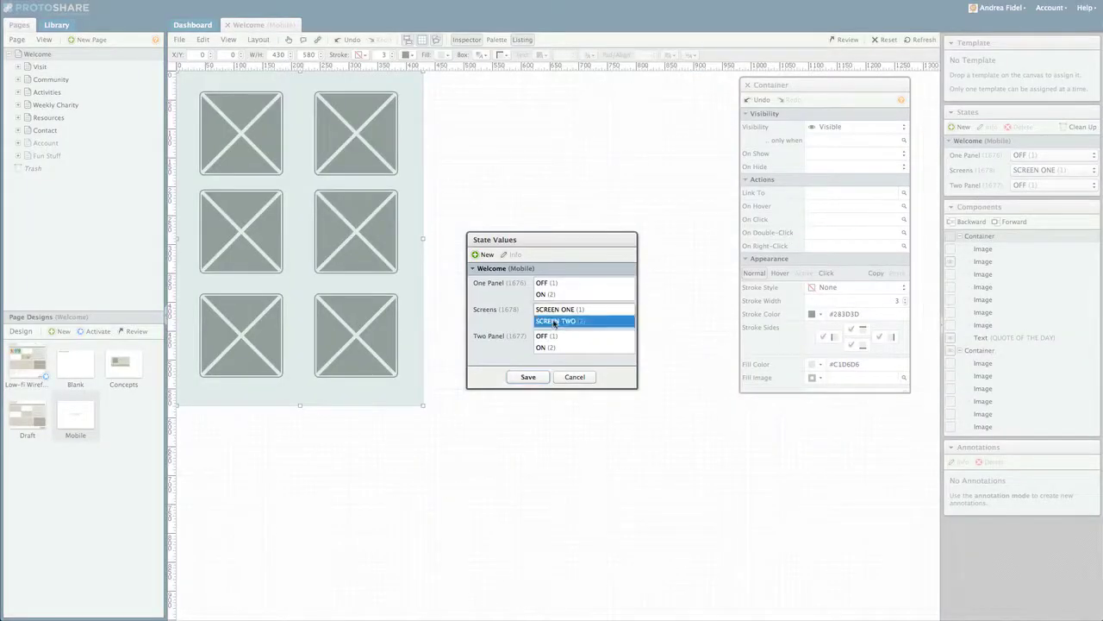
left_click(528, 377)
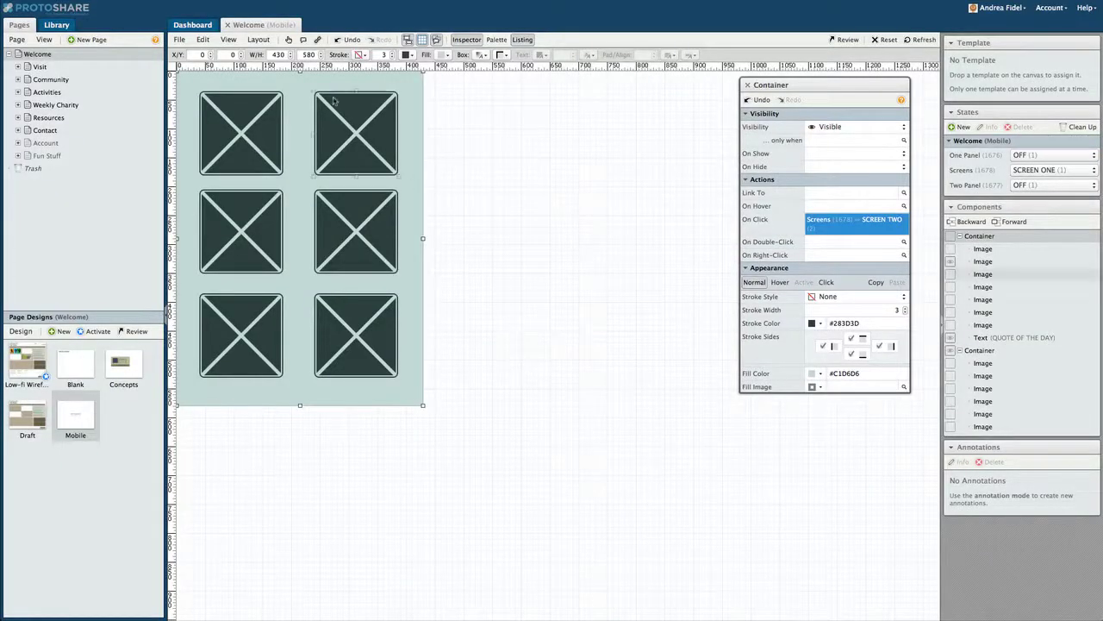
In Test Mode, click the containers to switch Screens to SCREEN TWO, back to SCREEN ONE, then SCREEN TWO again.
left_click(289, 40)
left_click(298, 170)
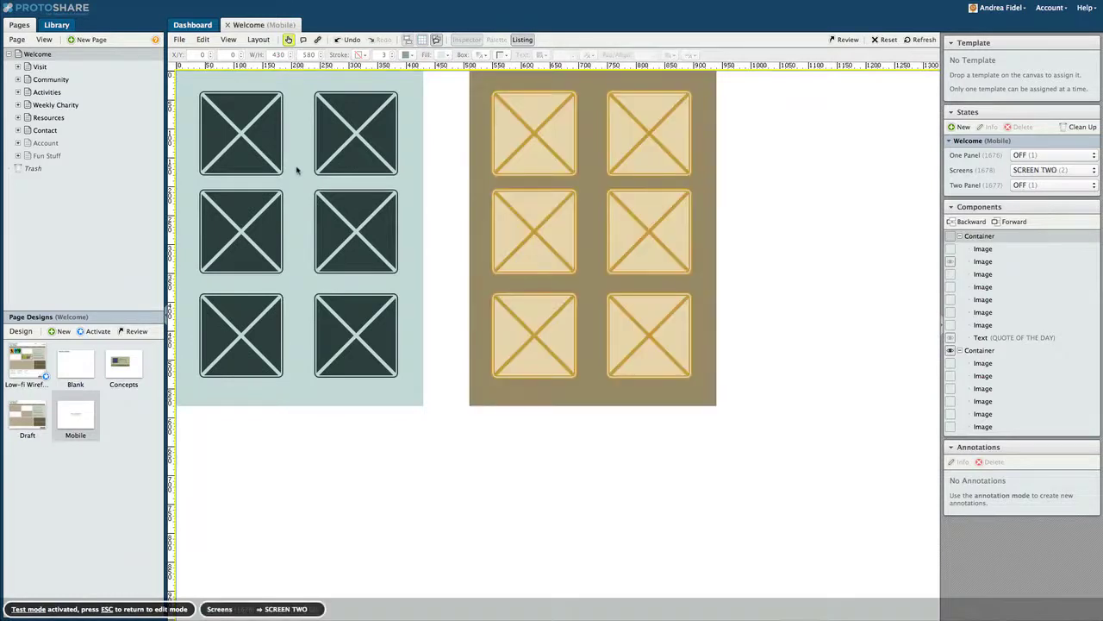
left_click(482, 181)
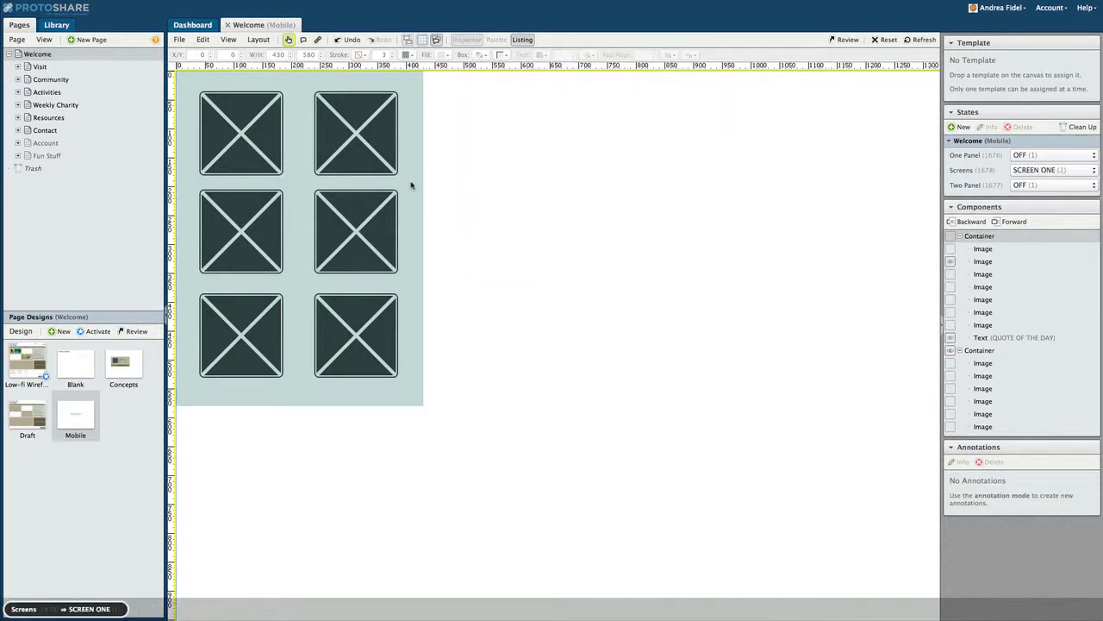
left_click(411, 185)
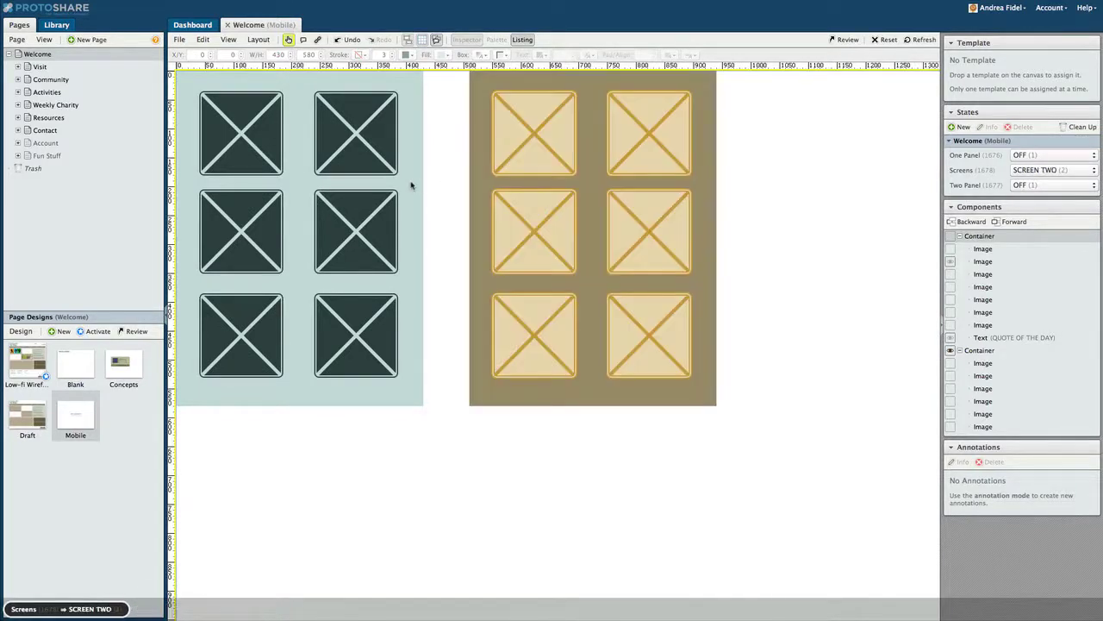
Set the teal container's On Hide and the tan container's On Show to Slide ←.
left_click(289, 41)
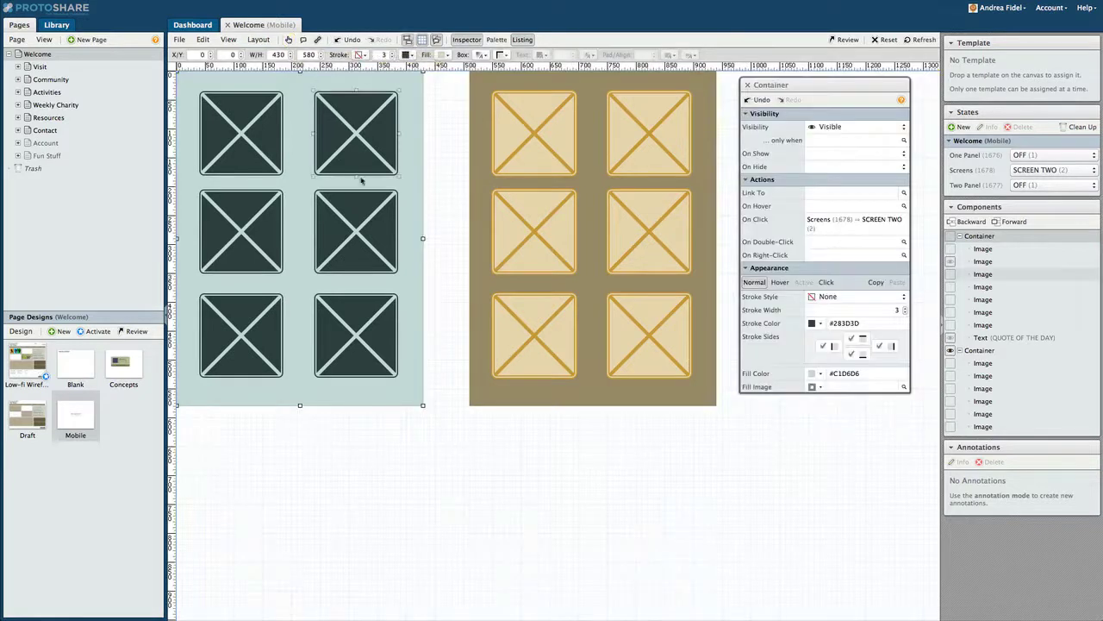
left_click(823, 167)
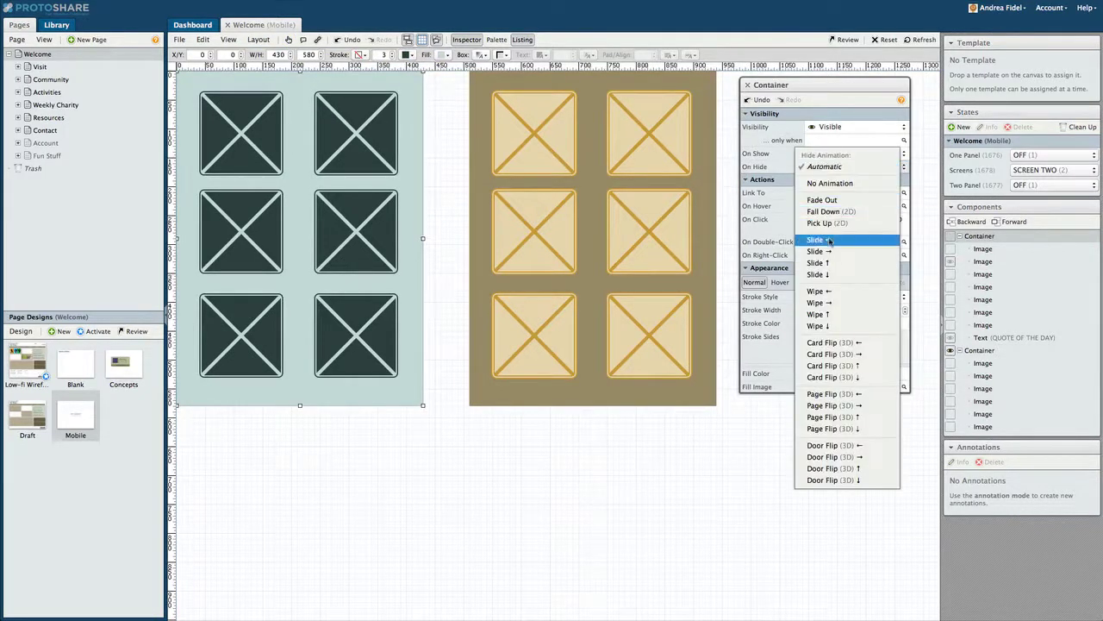
left_click(829, 242)
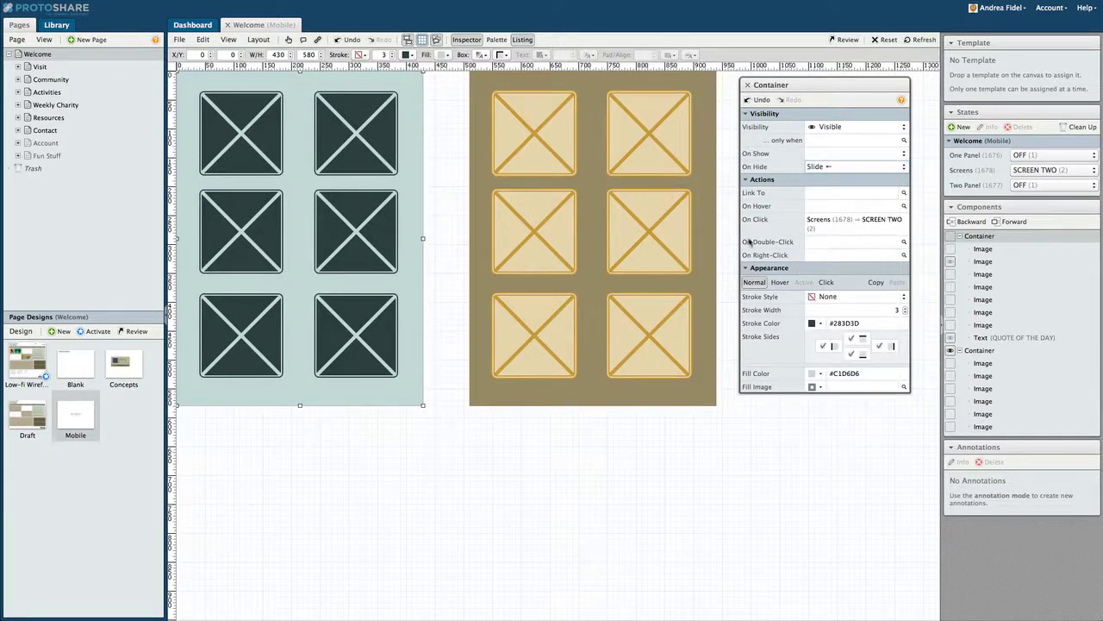
left_click(708, 236)
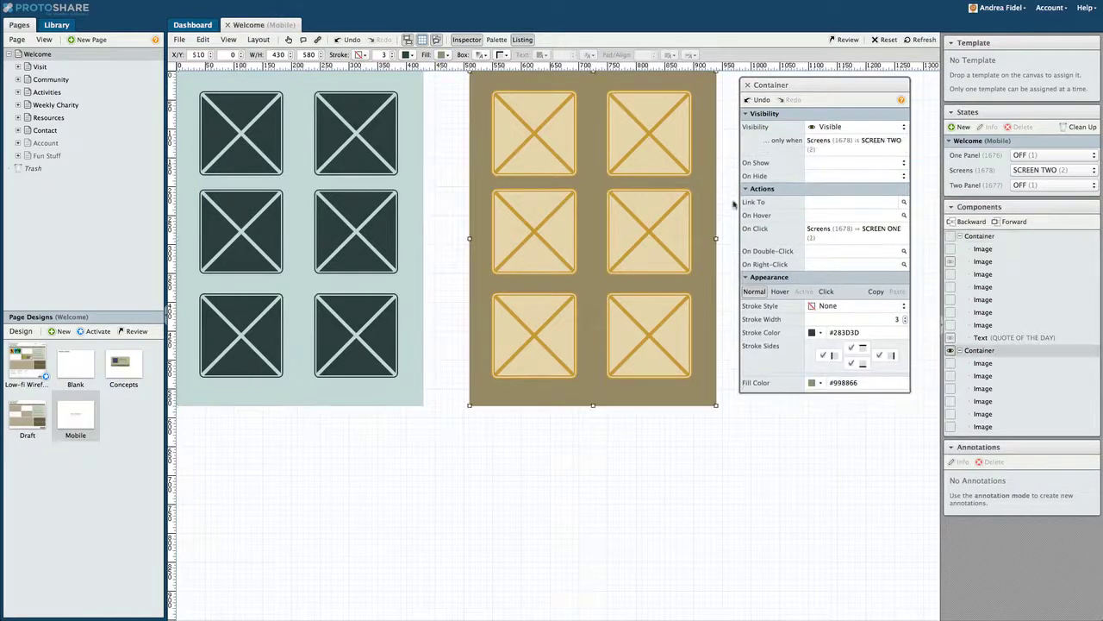
left_click(833, 163)
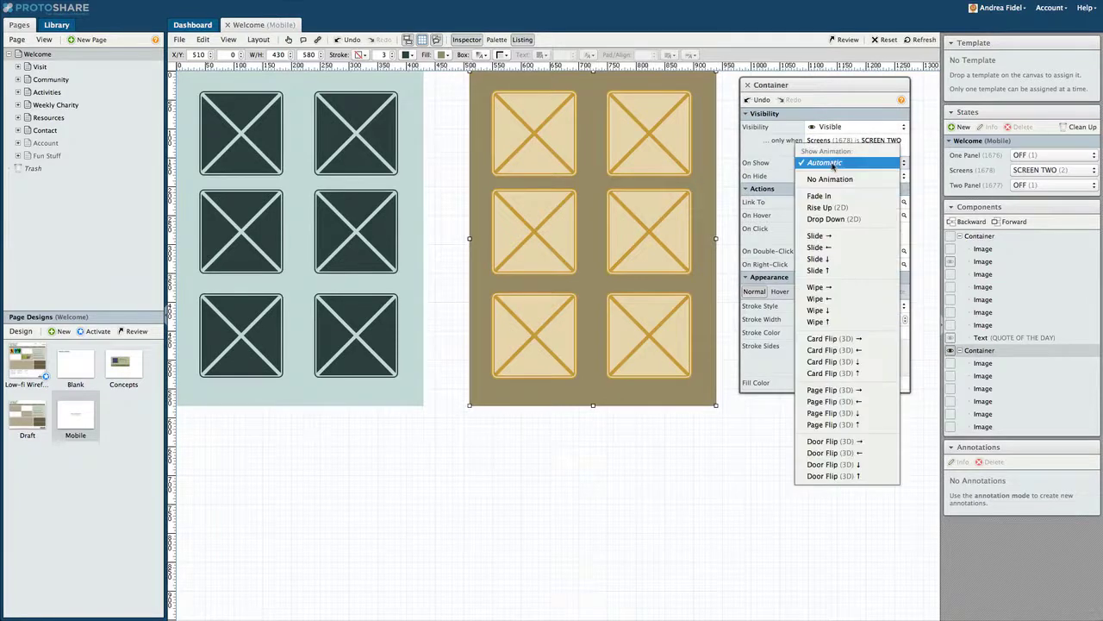
left_click(815, 249)
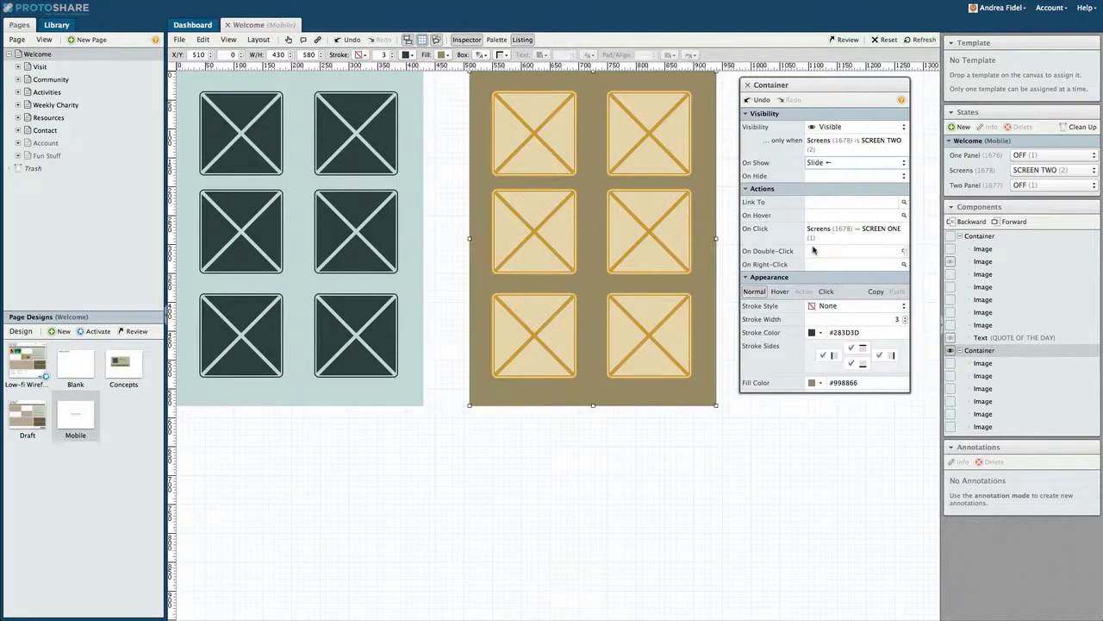
Set the tan container's X position to 0, stacking it over the teal one.
scroll(813, 249, "down", 3)
scroll(813, 245, "down", 3)
scroll(813, 241, "down", 3)
scroll(813, 235, "down", 2)
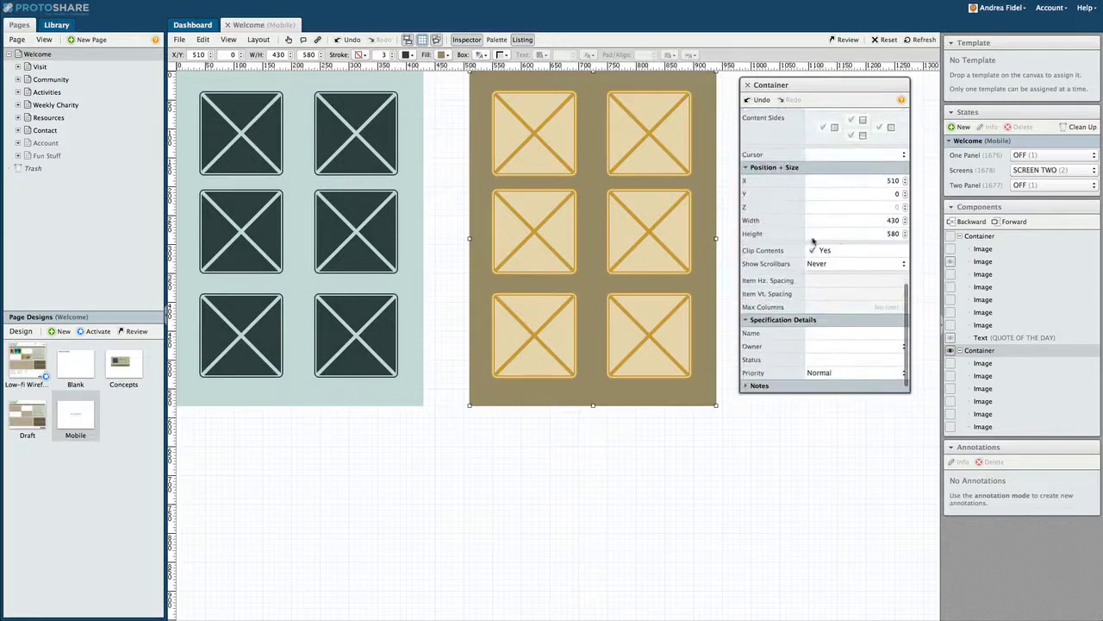
left_click(820, 180)
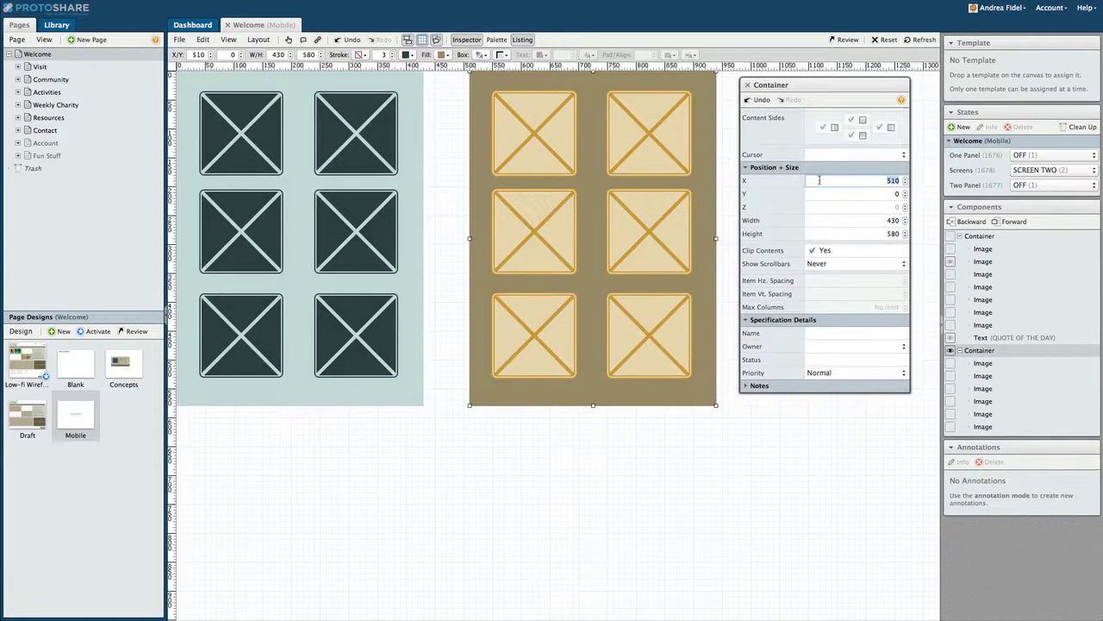
type("0")
key("Return")
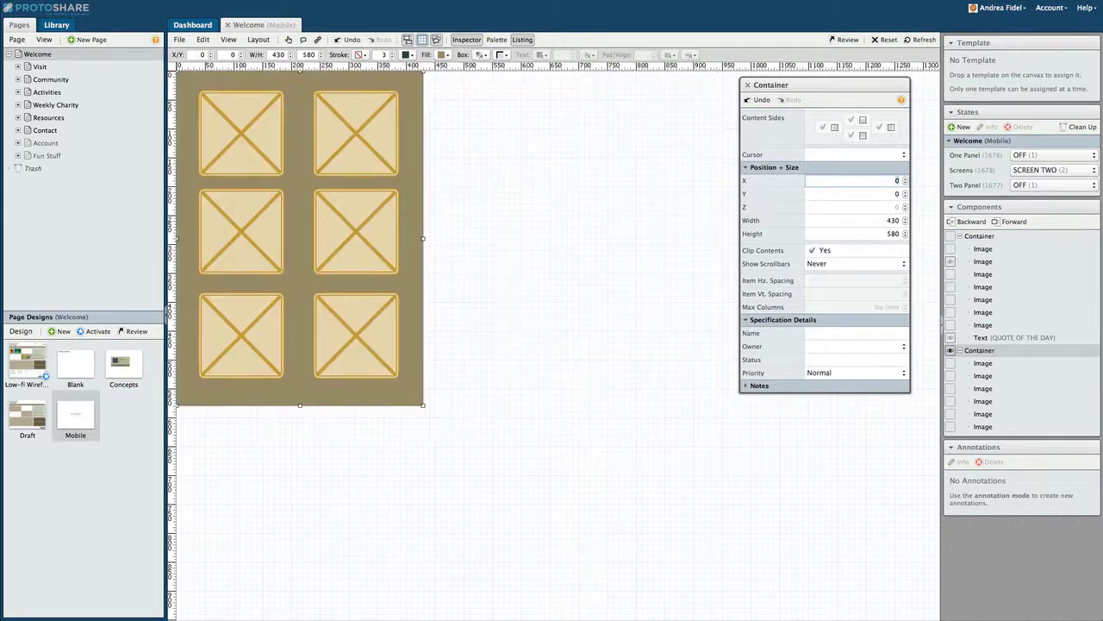
Reset Screens to SCREEN ONE, then in Test Mode toggle twice between SCREEN ONE and SCREEN TWO.
left_click(885, 39)
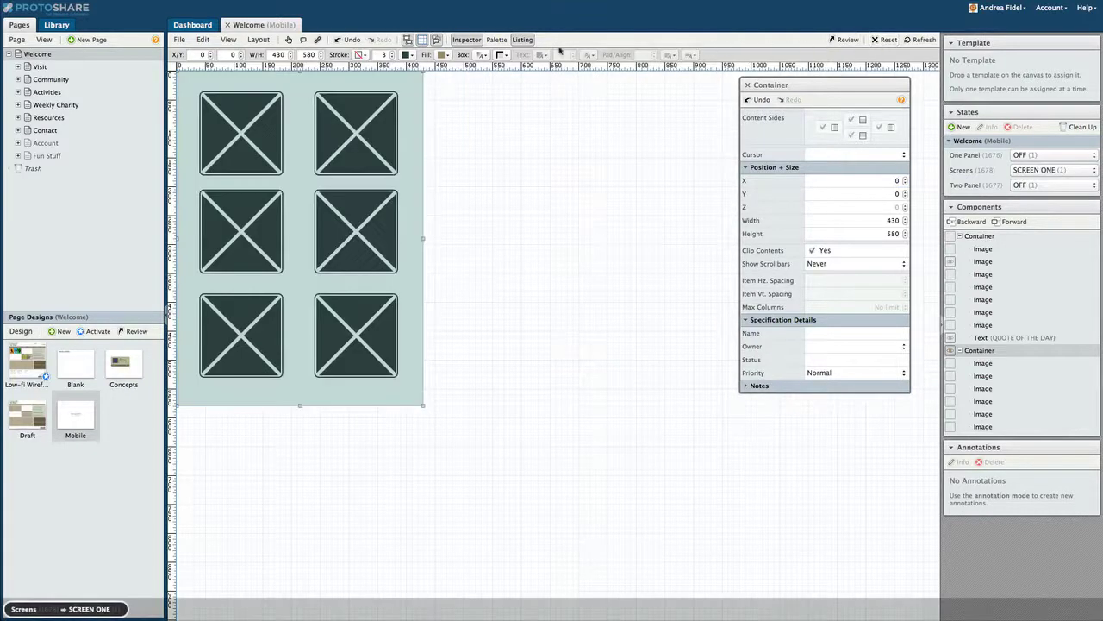
left_click(289, 40)
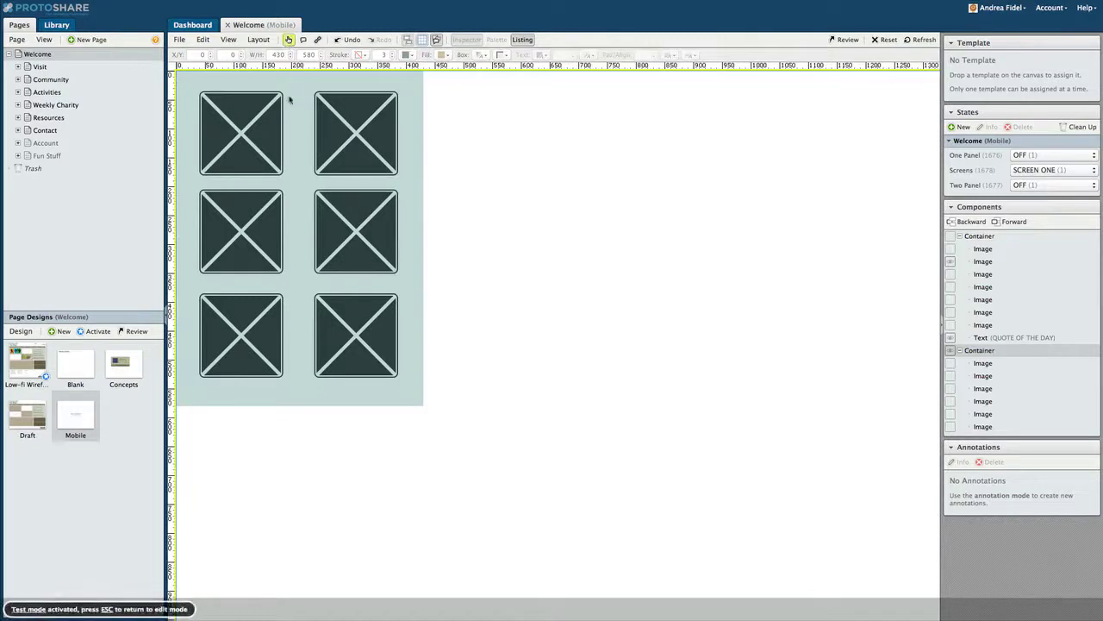
left_click(296, 216)
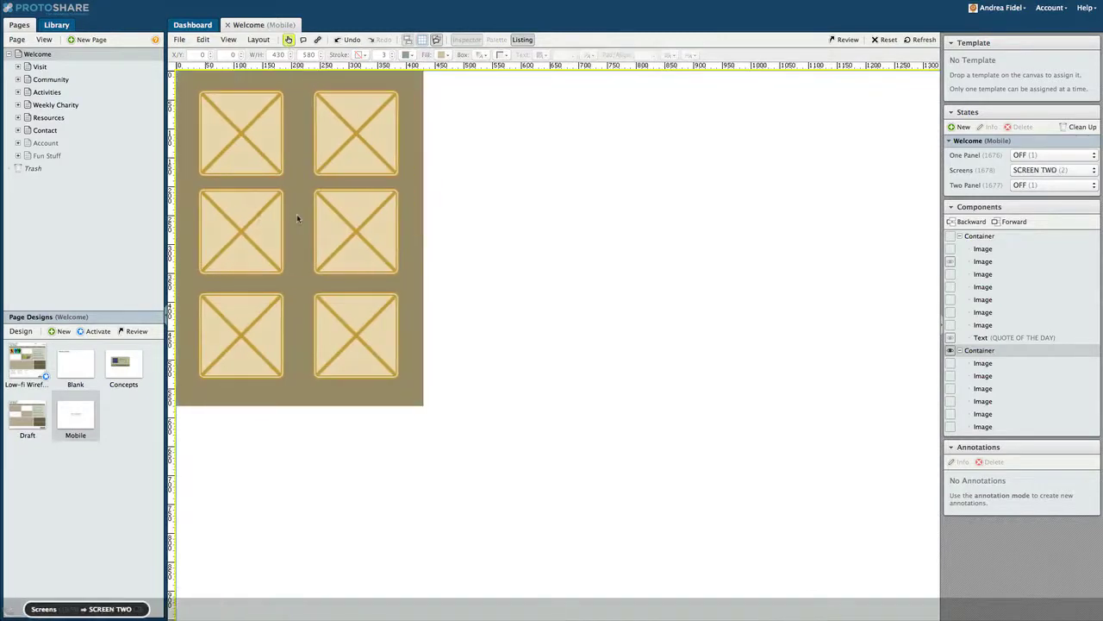
left_click(297, 216)
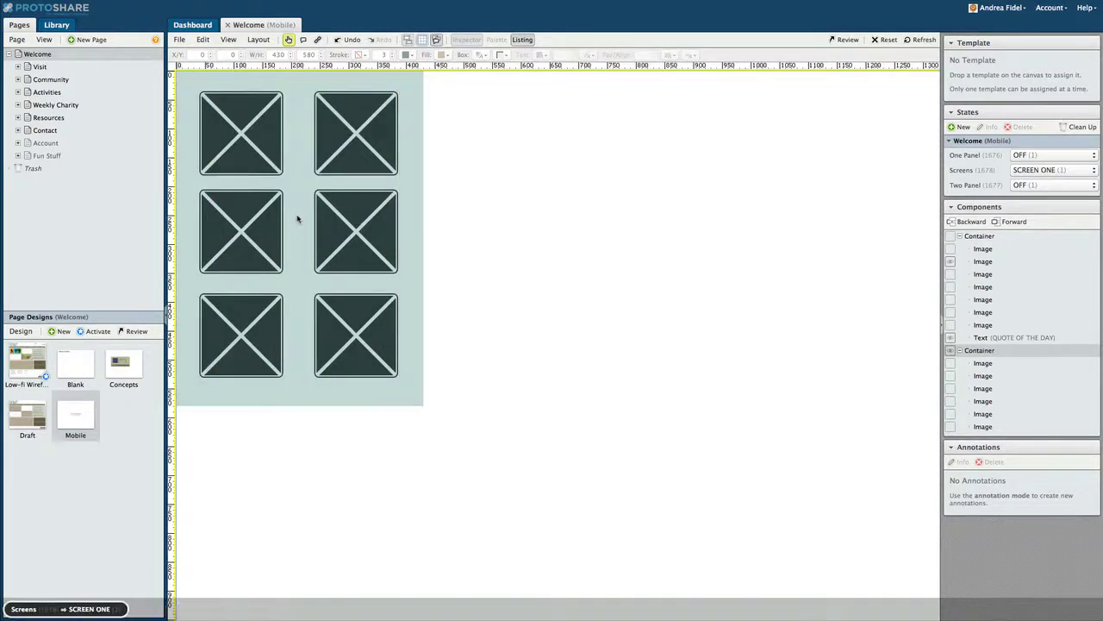
left_click(297, 216)
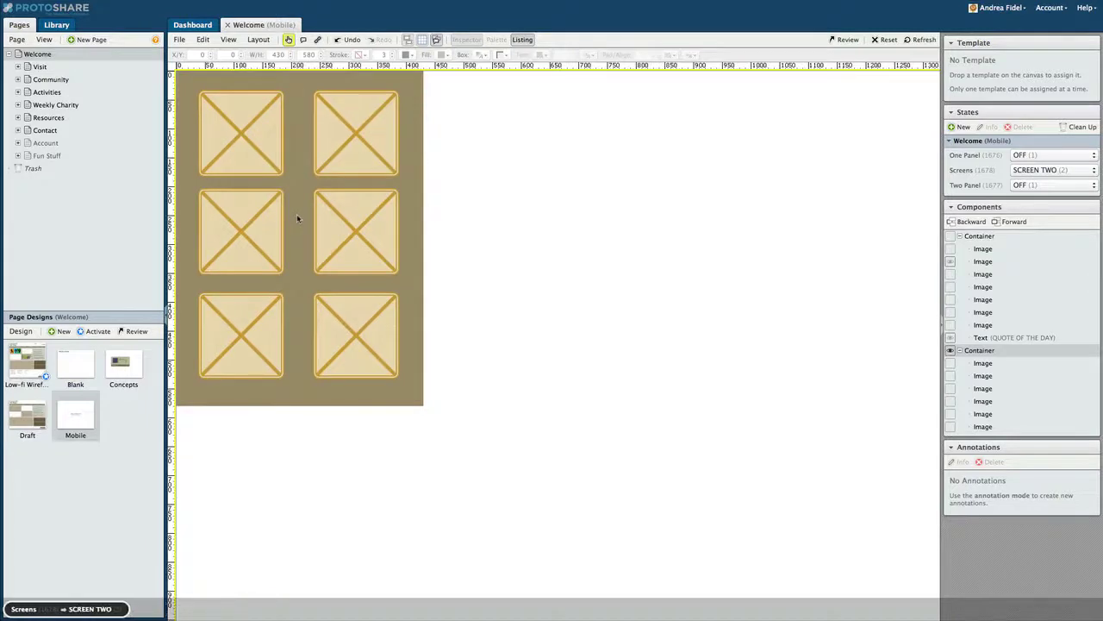
left_click(296, 219)
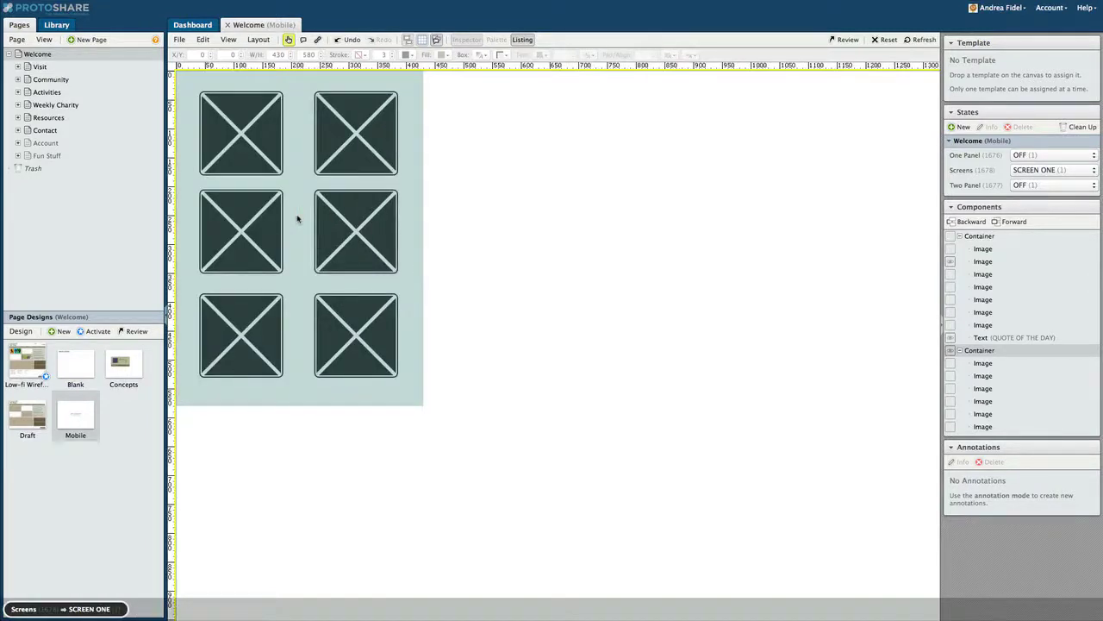